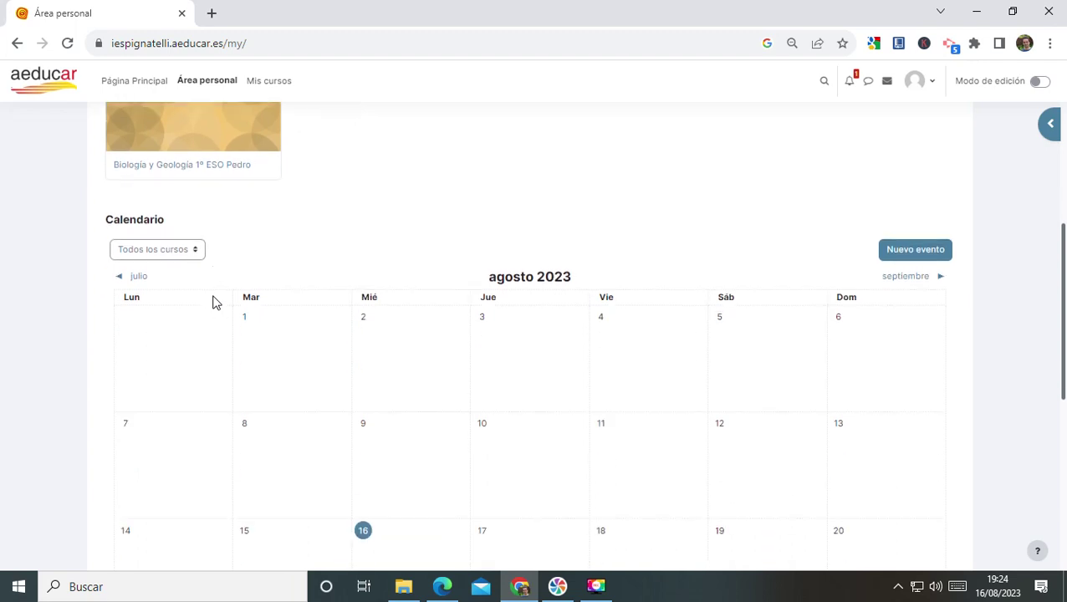
Open the Biología y Geología 1º ESO course from the list of own courses
scroll(364, 388, "up", 5)
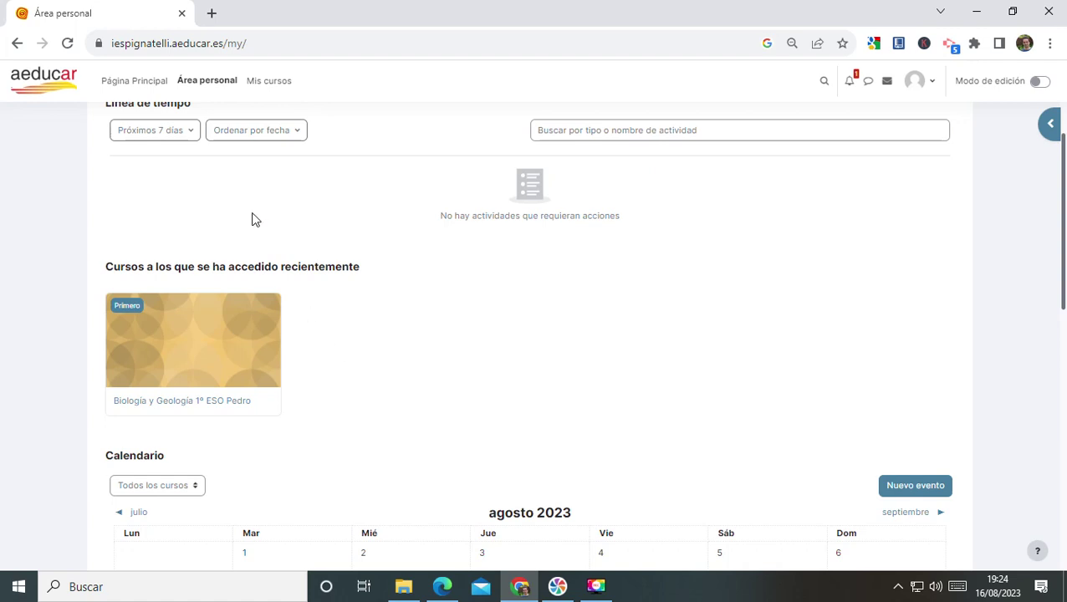
left_click(273, 82)
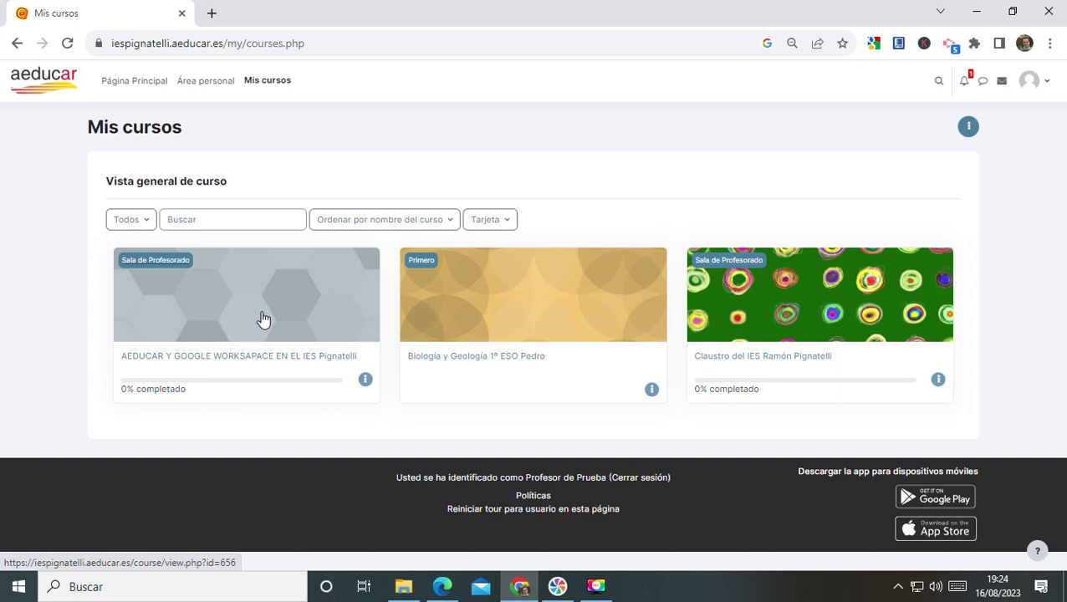
left_click(528, 317)
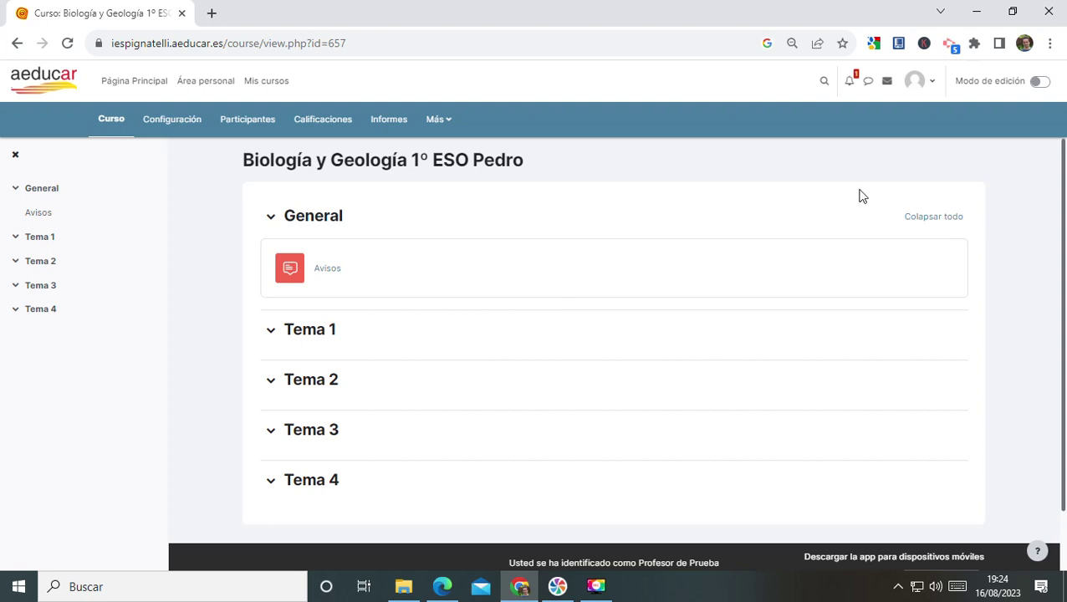
Compare the course page with editing on and off, leaving edit mode turned on
left_click(1039, 83)
left_click(1037, 81)
scroll(328, 307, "down", 2)
scroll(328, 308, "up", 2)
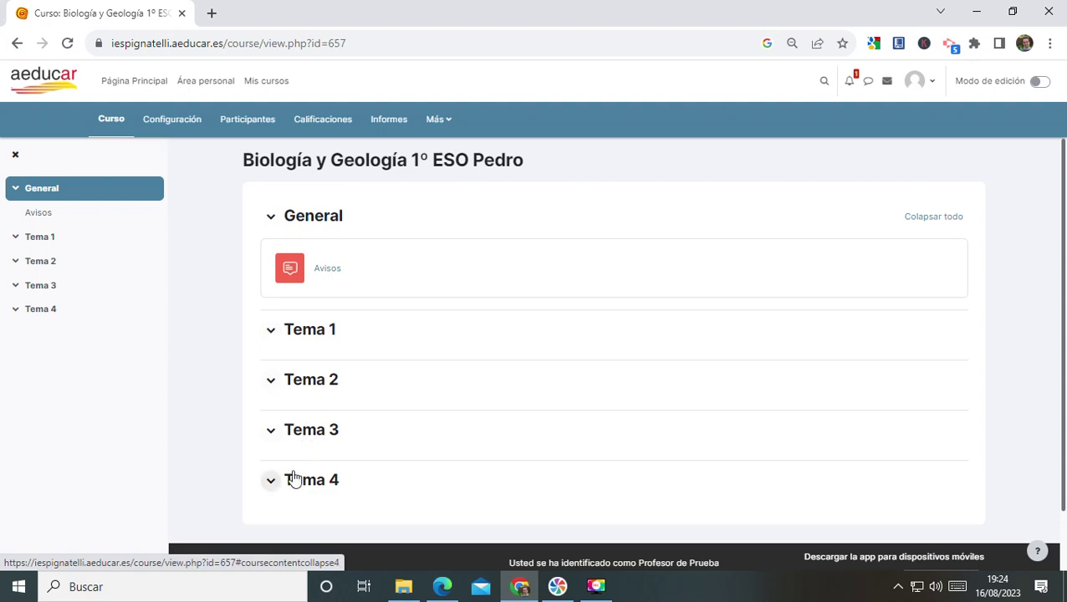
left_click(1039, 82)
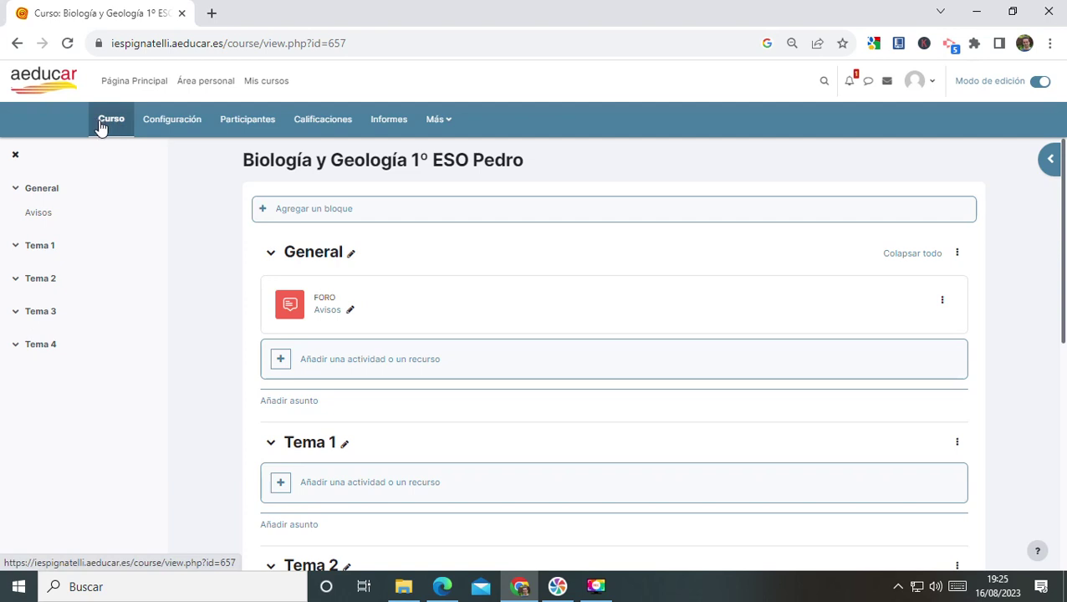
Open the course's settings and check the list of available course categories
left_click(150, 122)
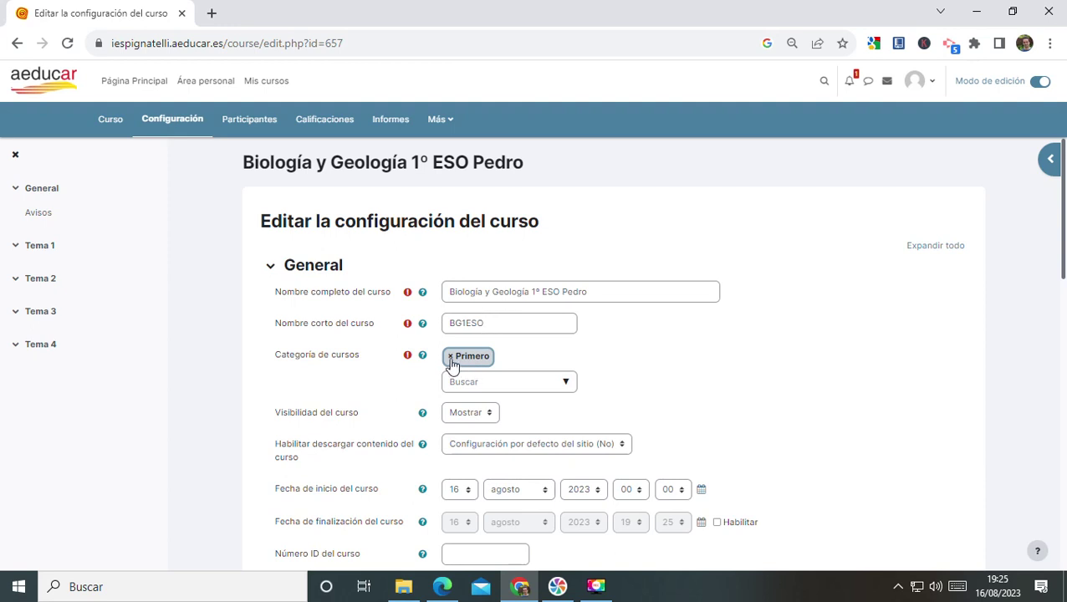
left_click(564, 387)
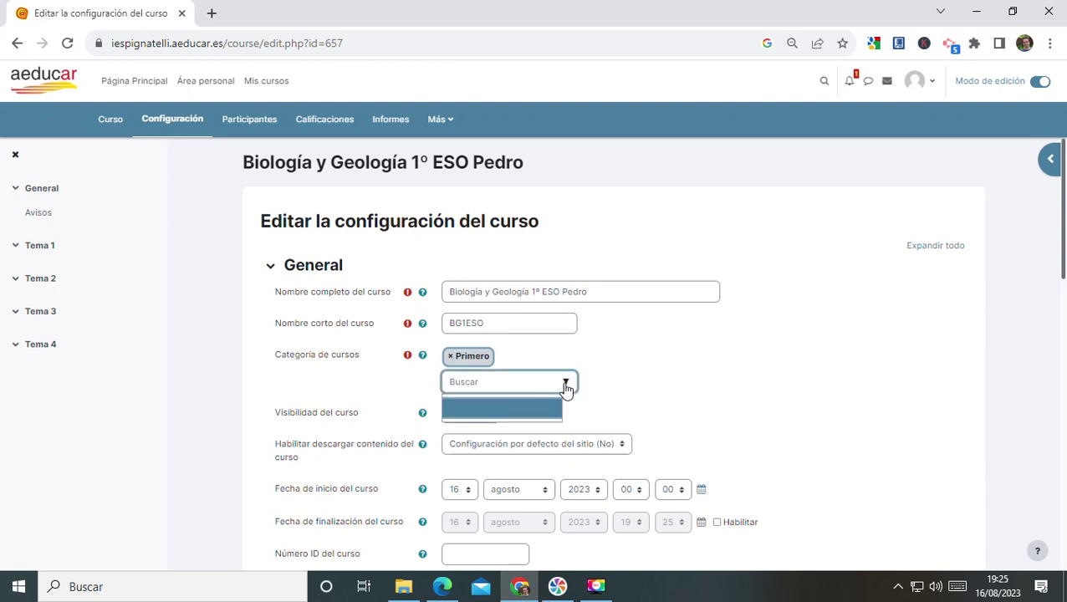
left_click(559, 365)
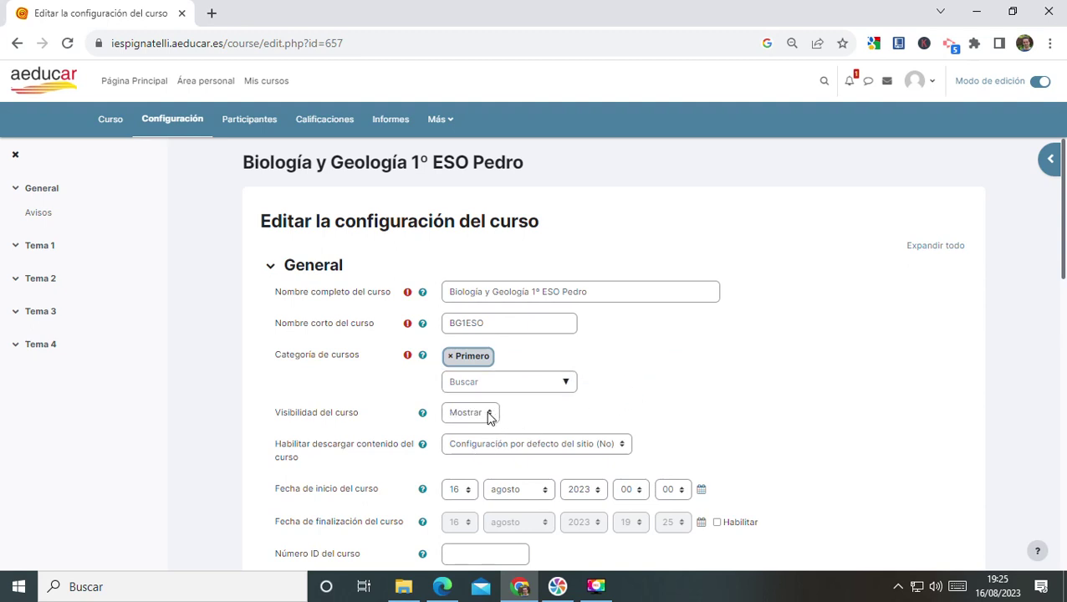
Switch the course visibility to Ocultar and restore it to Mostrar
left_click(489, 416)
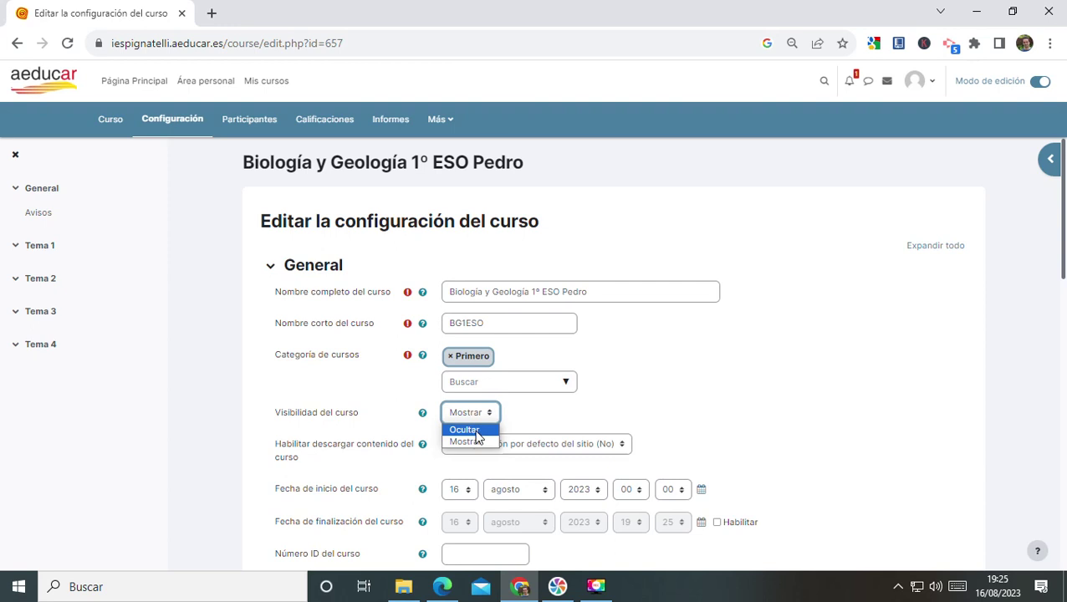
left_click(474, 430)
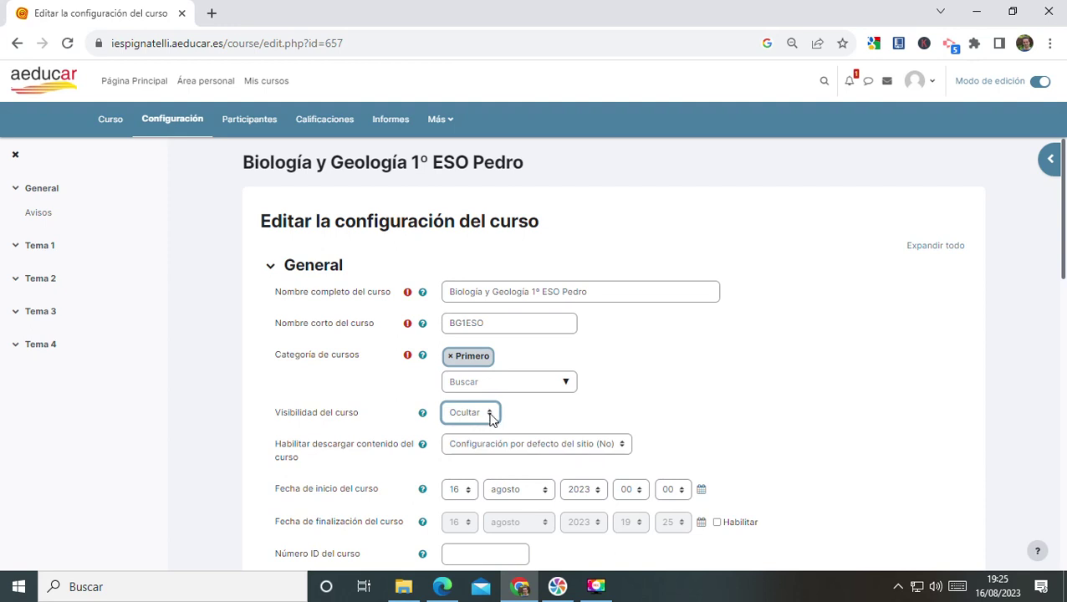
left_click(491, 414)
left_click(479, 440)
Examine the course's date, description and summary file settings
scroll(758, 427, "down", 1)
scroll(752, 429, "down", 7)
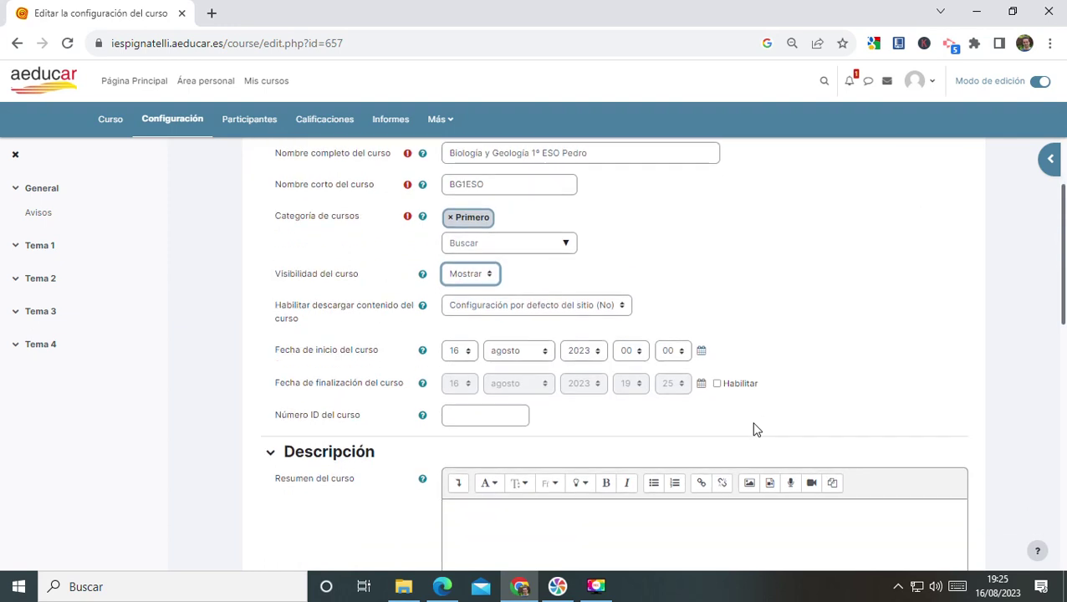
scroll(739, 433, "down", 1)
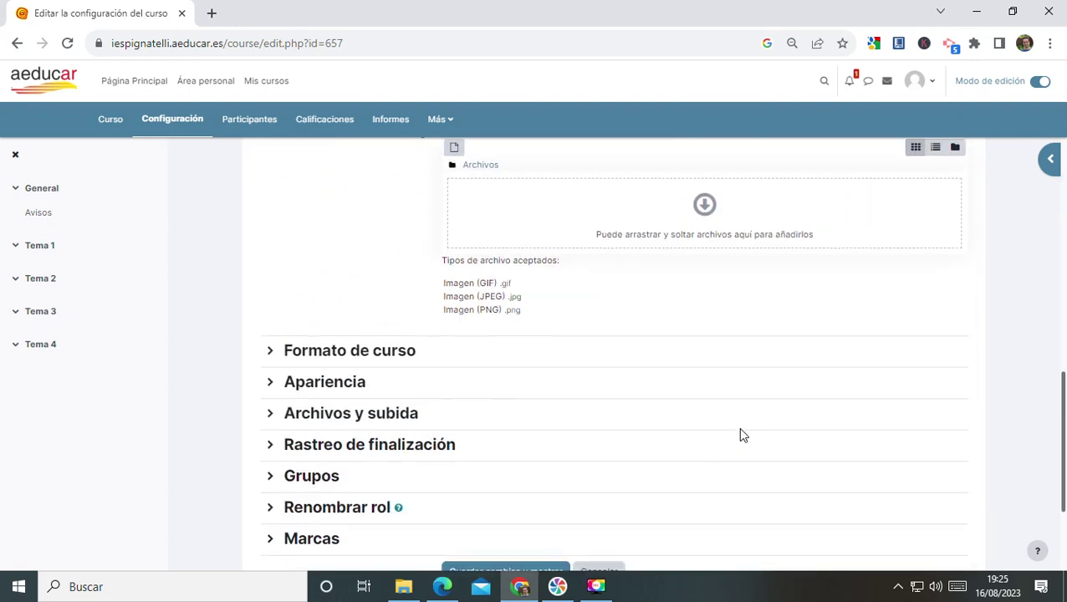
scroll(738, 426, "up", 3)
scroll(565, 351, "down", 1)
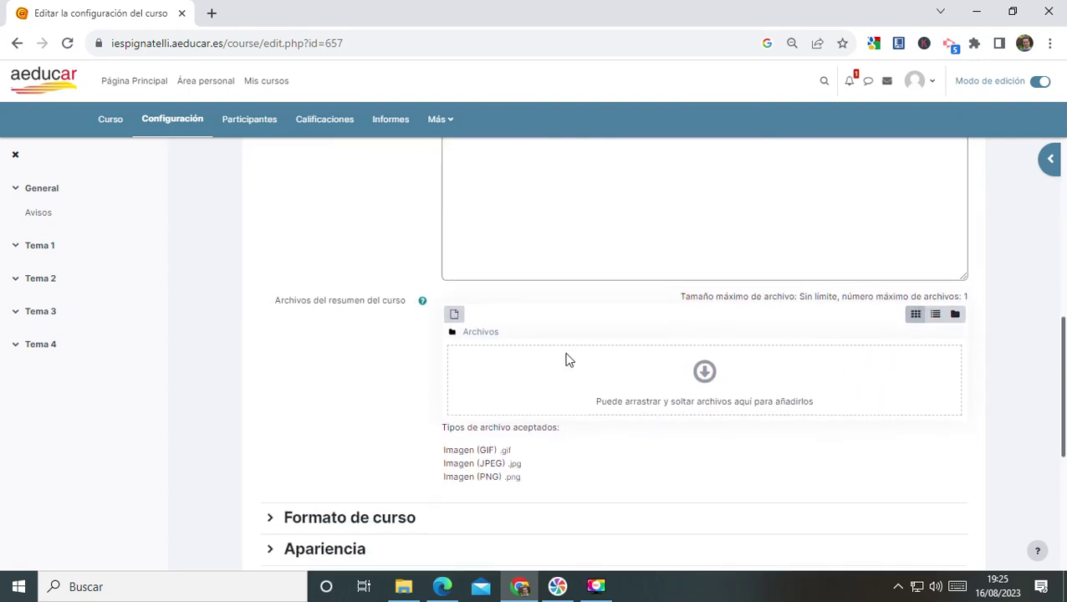
scroll(566, 355, "up", 3)
scroll(565, 358, "down", 3)
scroll(558, 358, "down", 3)
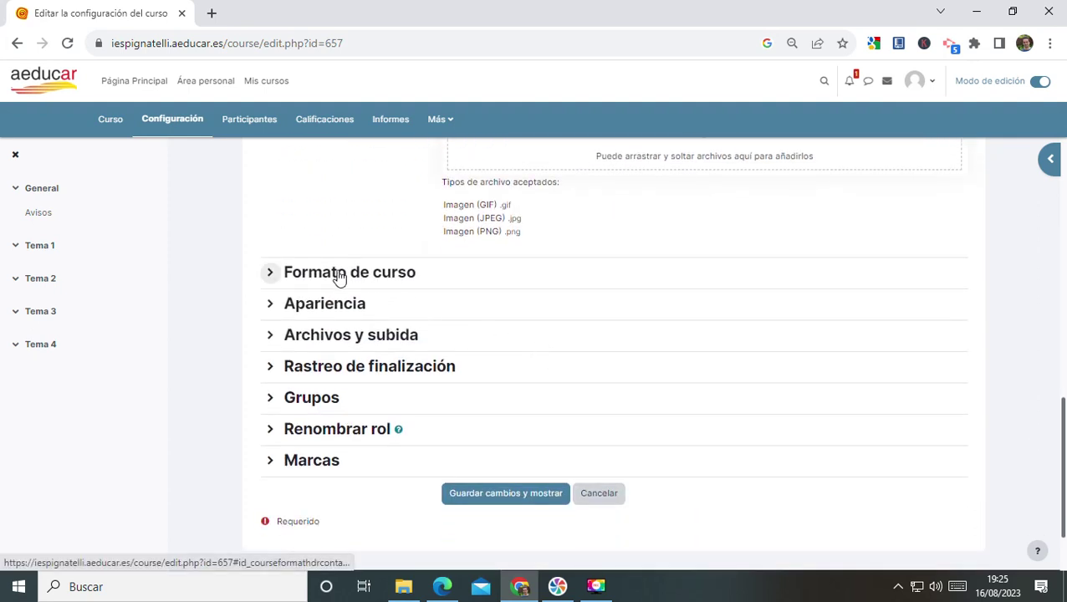
Review the available course formats and the maximum size setting for files uploaded by users
left_click(336, 276)
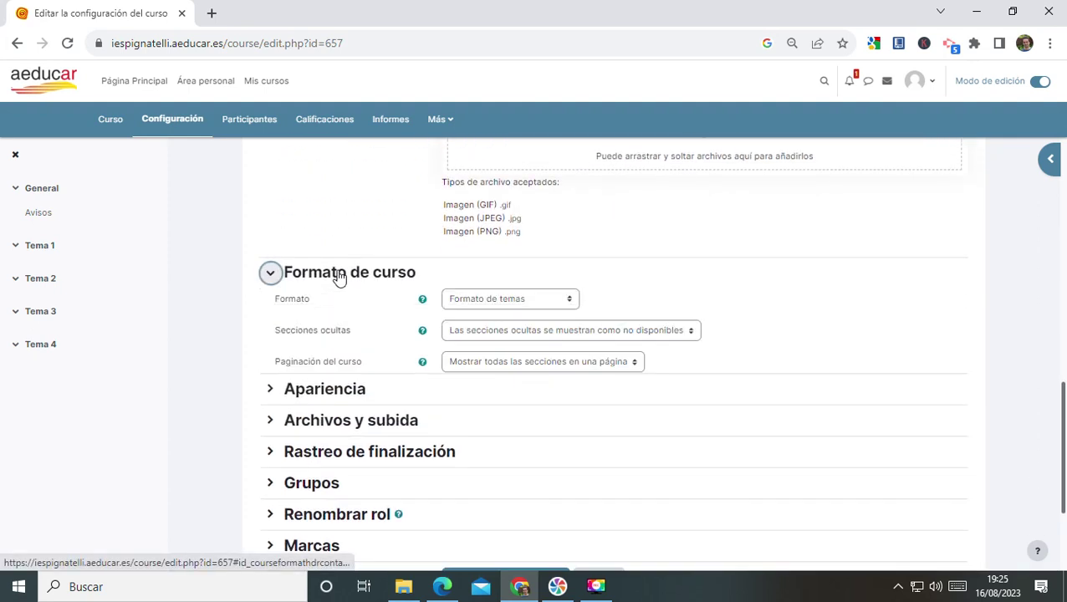
left_click(571, 302)
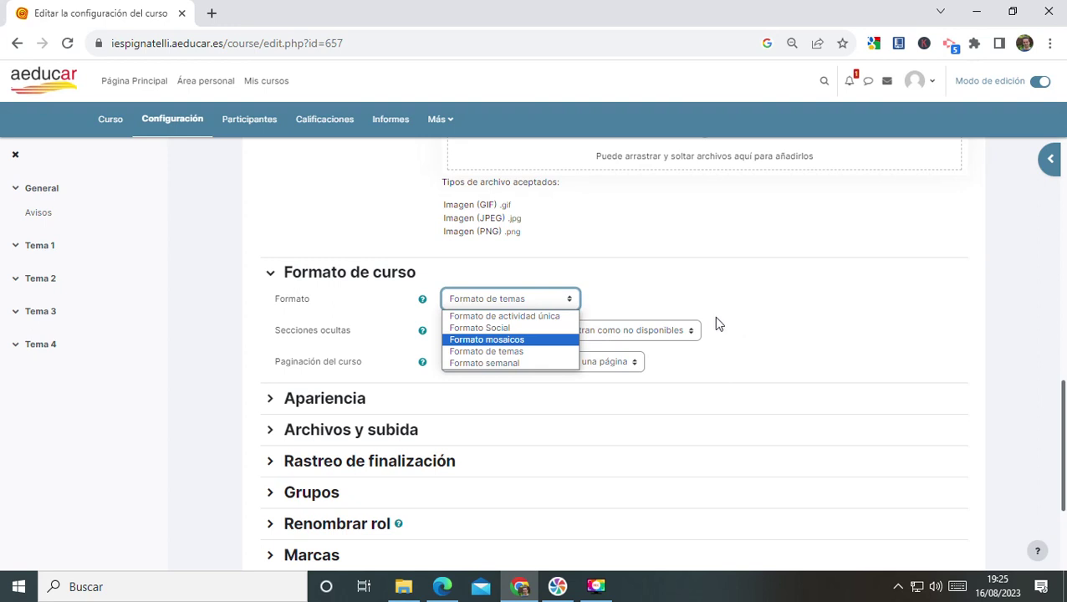
left_click(785, 334)
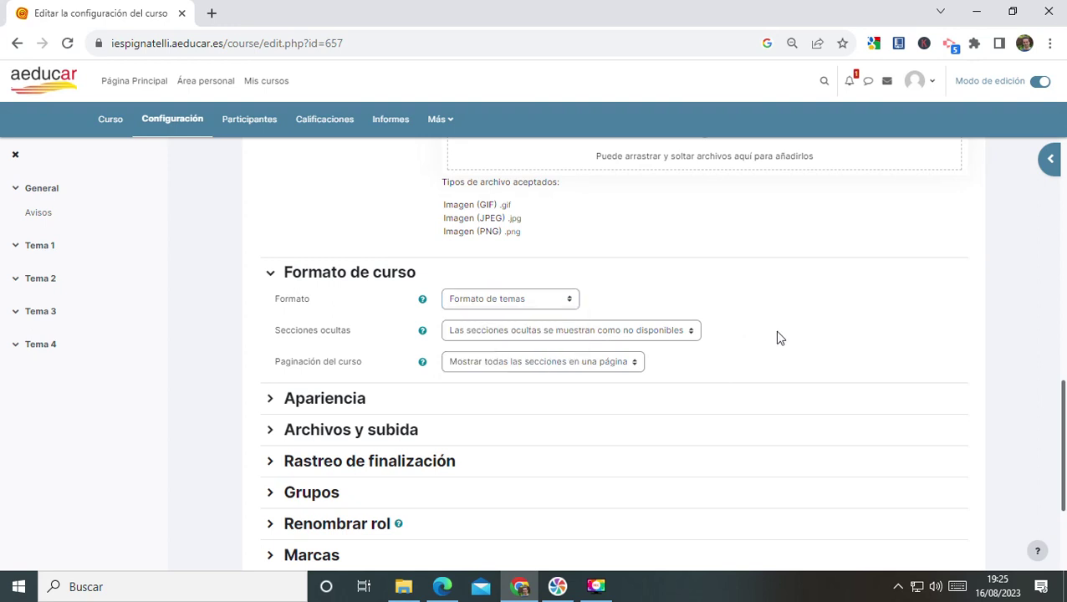
scroll(341, 424, "down", 1)
left_click(341, 353)
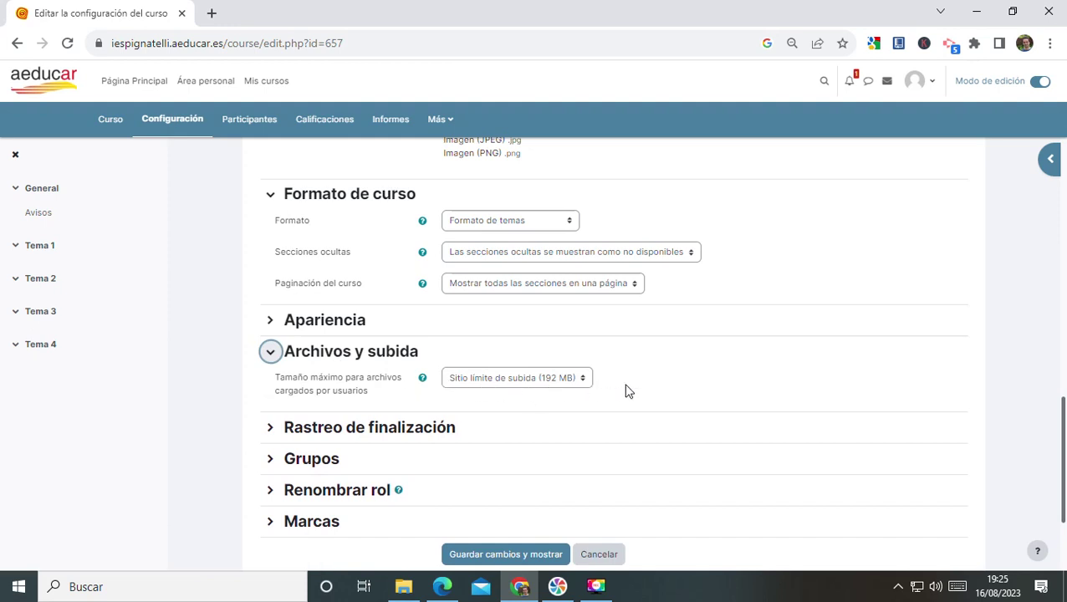
scroll(627, 391, "down", 1)
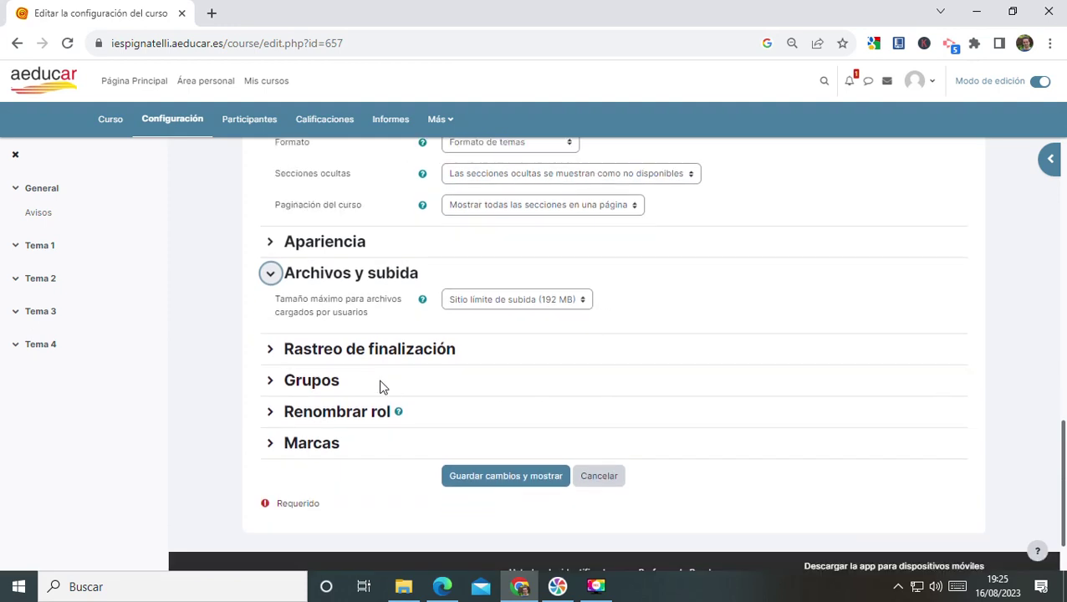
Set the course's group mode to Grupos visibles and save the course settings
left_click(316, 384)
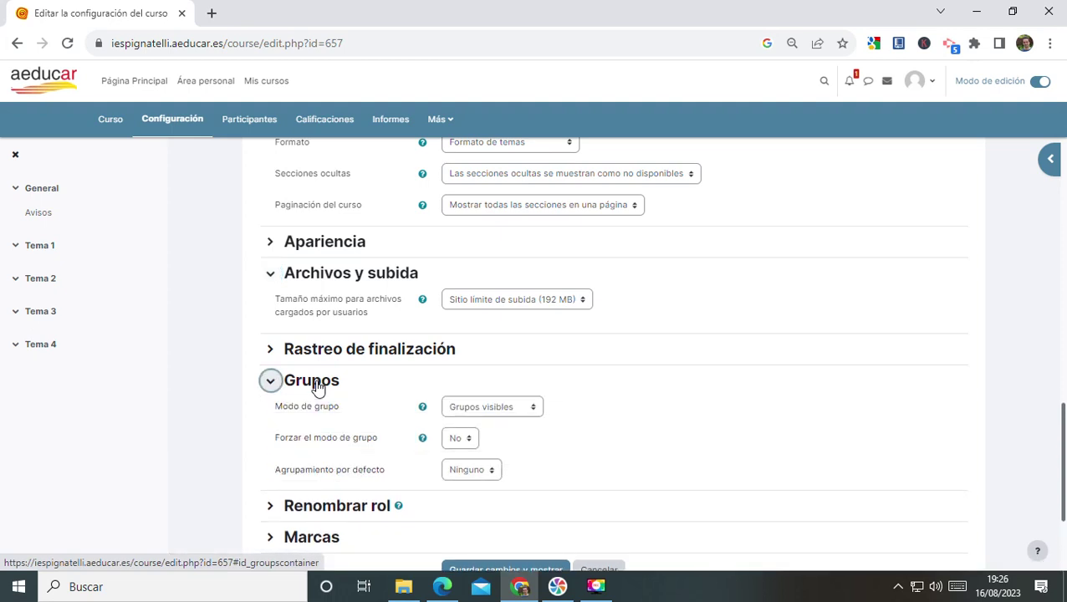
left_click(530, 409)
left_click(495, 423)
left_click(532, 409)
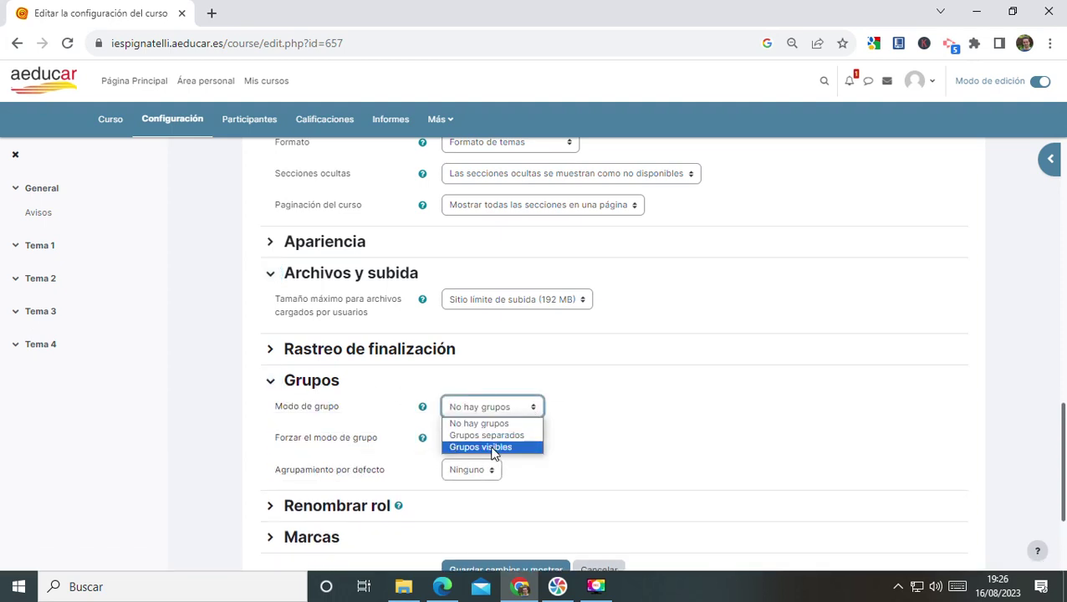
left_click(495, 447)
left_click(526, 410)
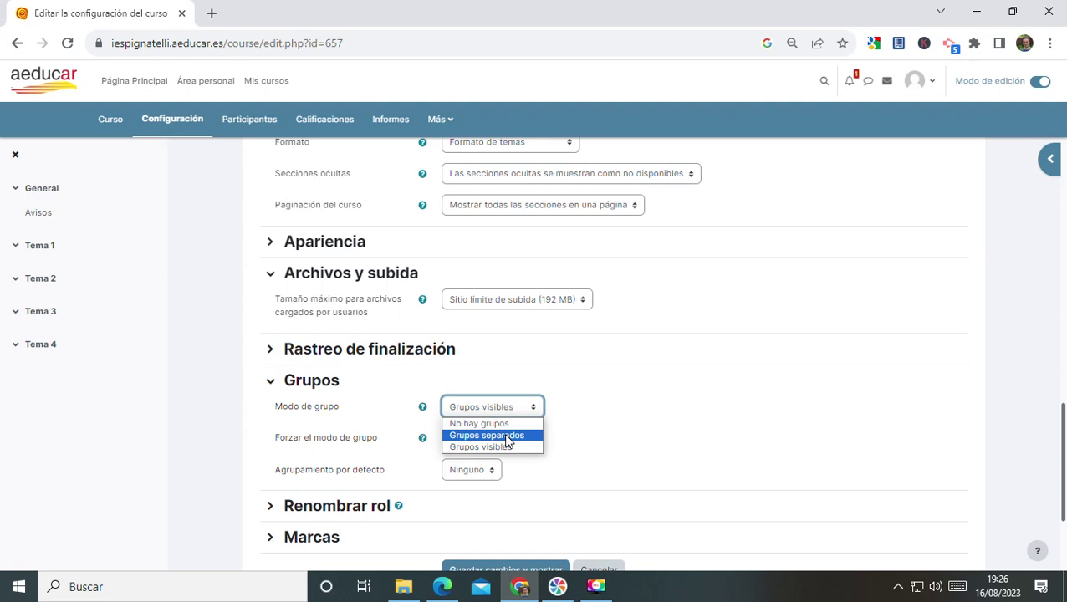
scroll(646, 477, "down", 3)
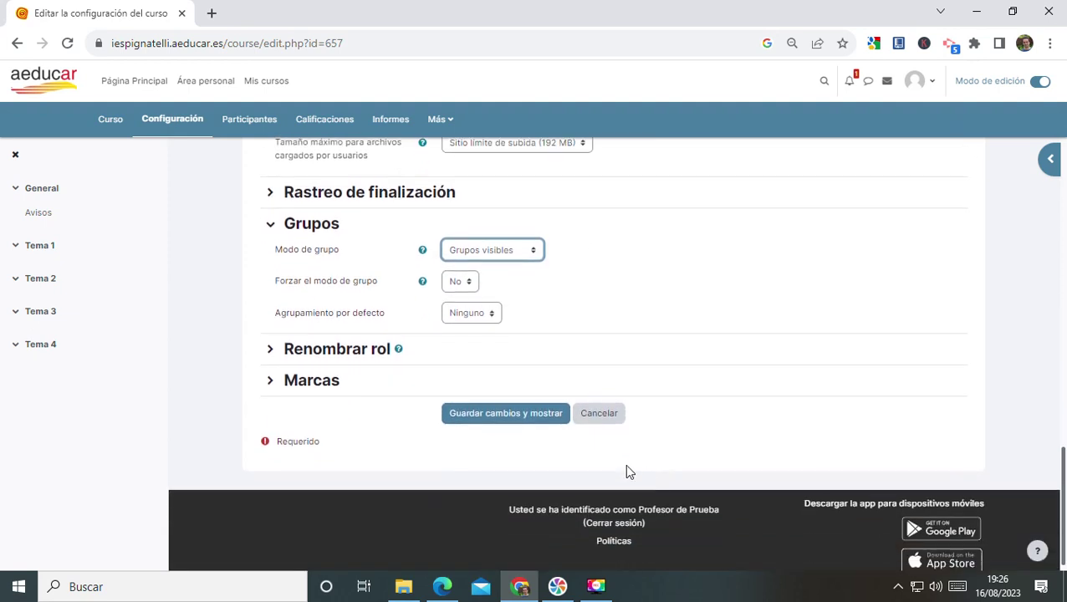
left_click(494, 419)
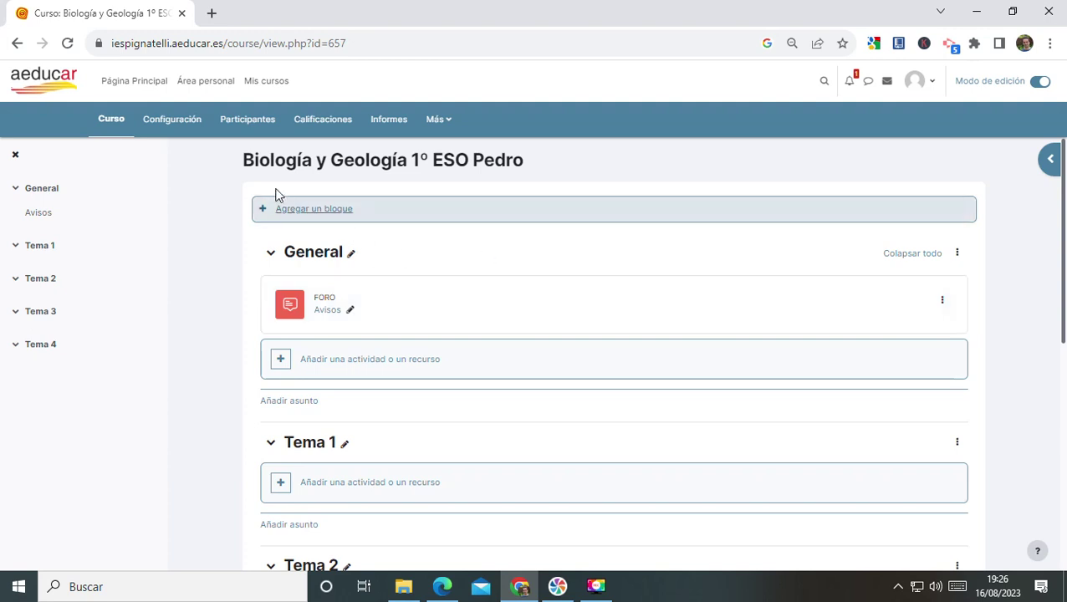
Open the course's participants list and review the enrolled users and their roles
left_click(249, 127)
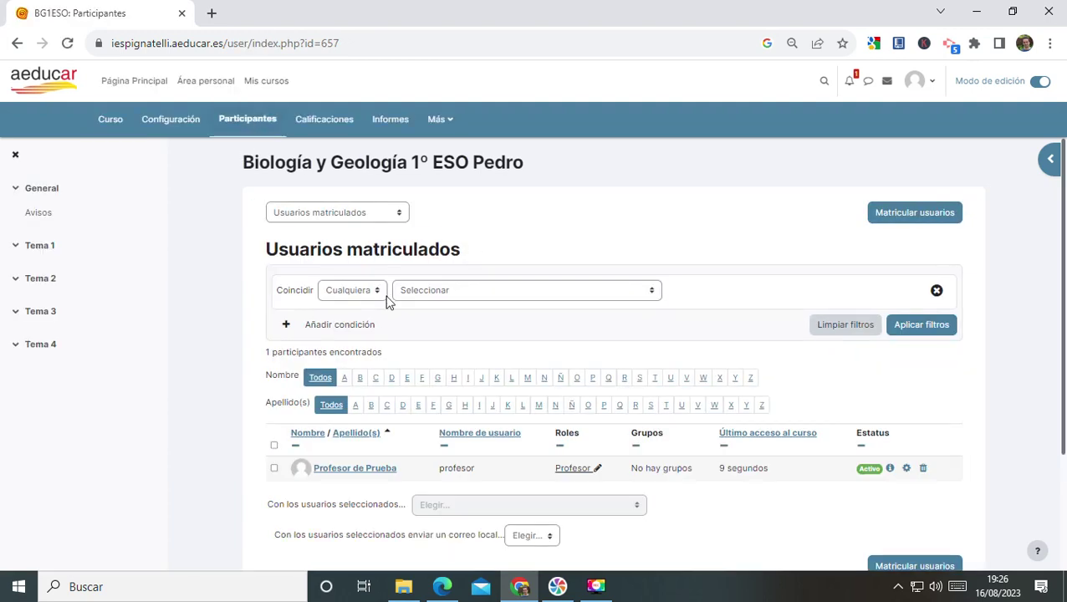
scroll(406, 363, "down", 1)
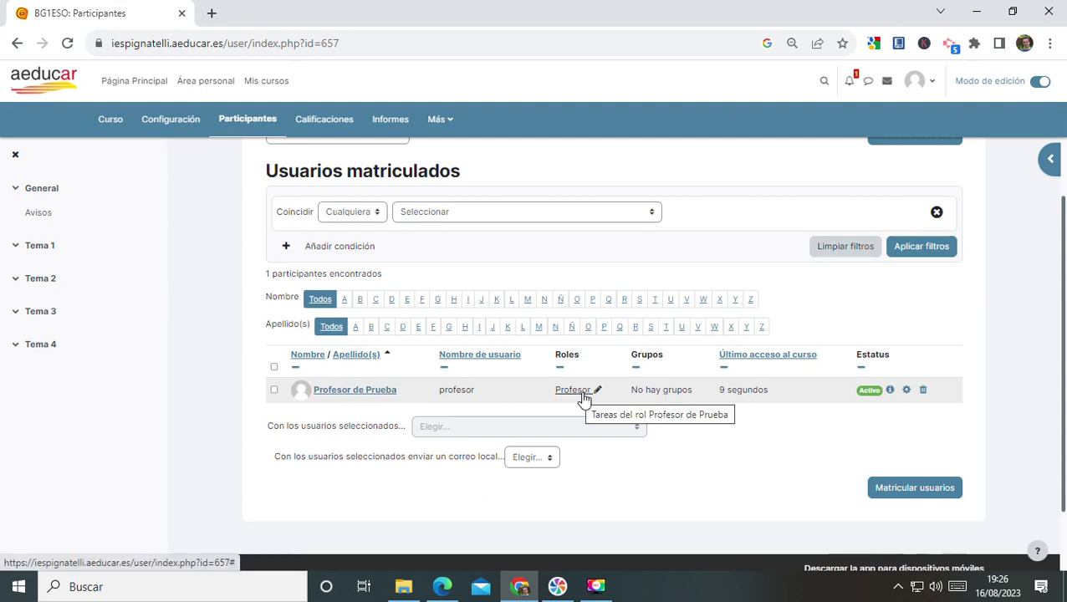
scroll(583, 400, "up", 2)
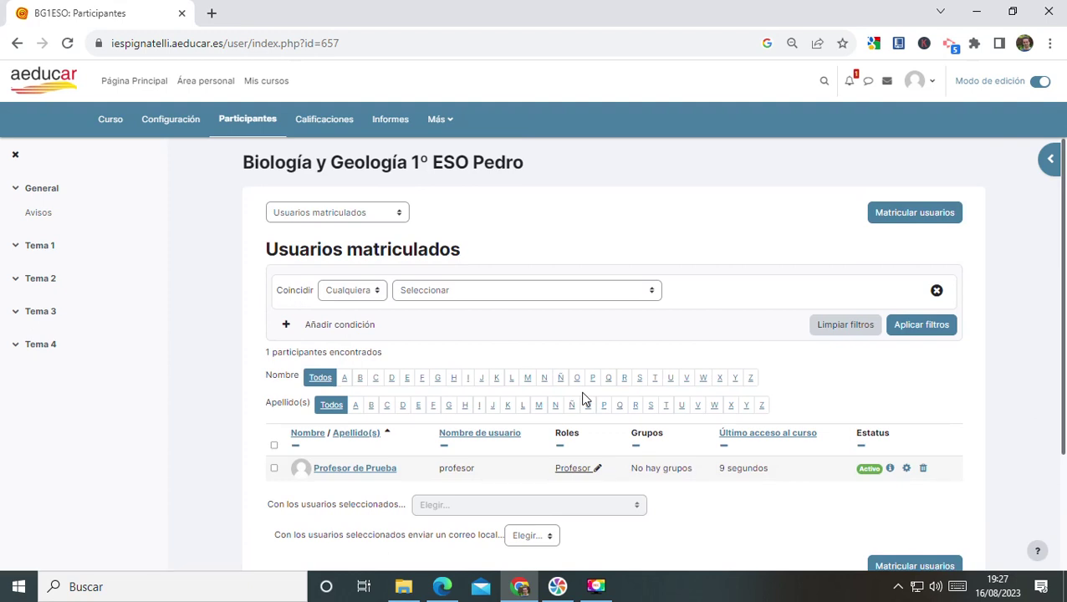
Search the users for "alumn" and enrol both matching test accounts in the course with the Estudiante role
left_click(900, 215)
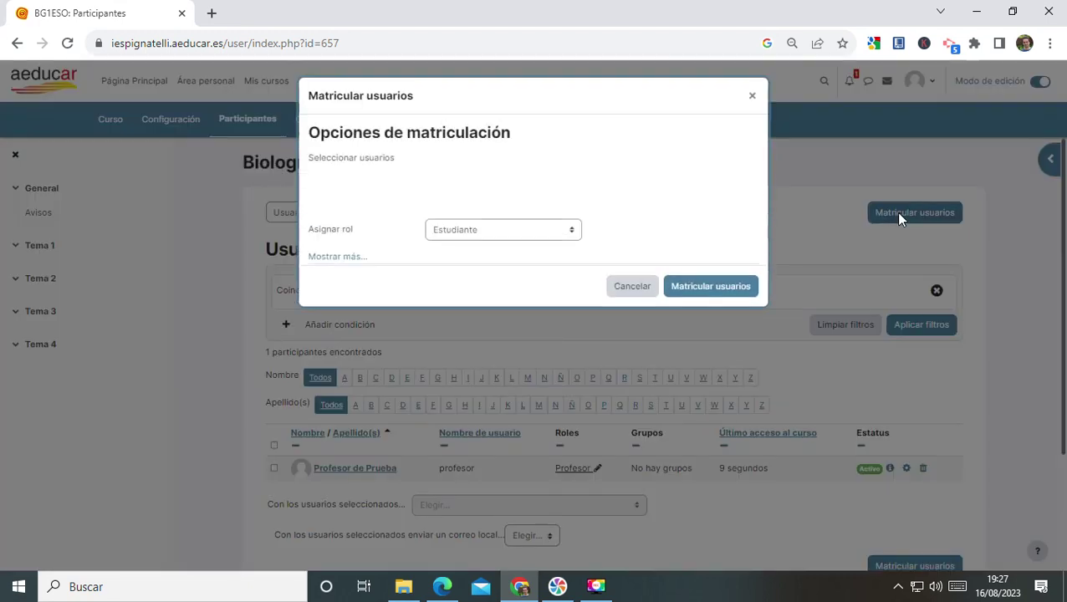
left_click(496, 221)
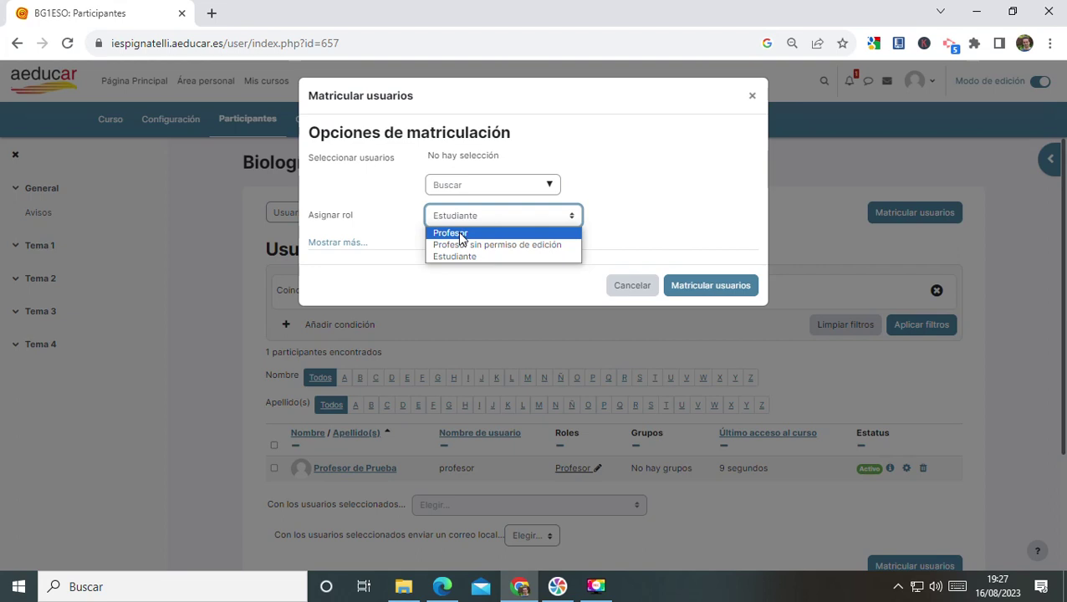
left_click(612, 213)
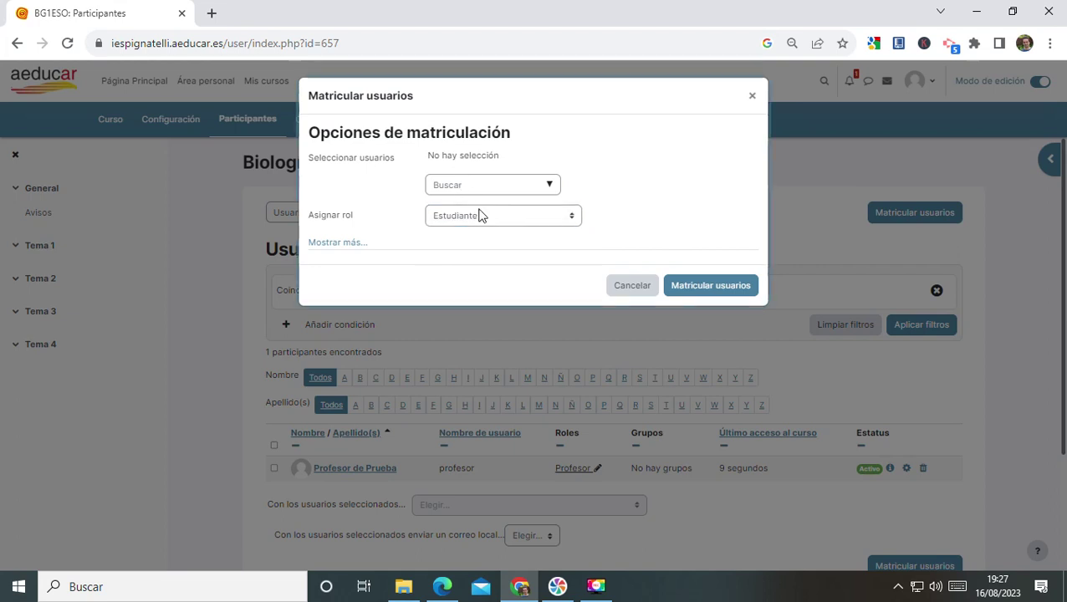
left_click(454, 183)
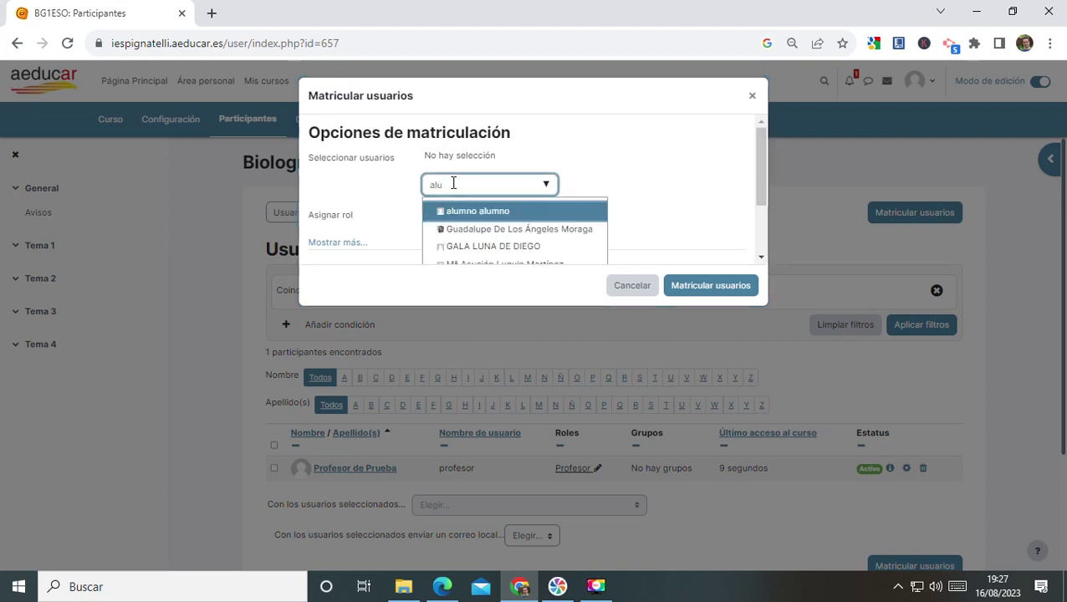
type("alumn")
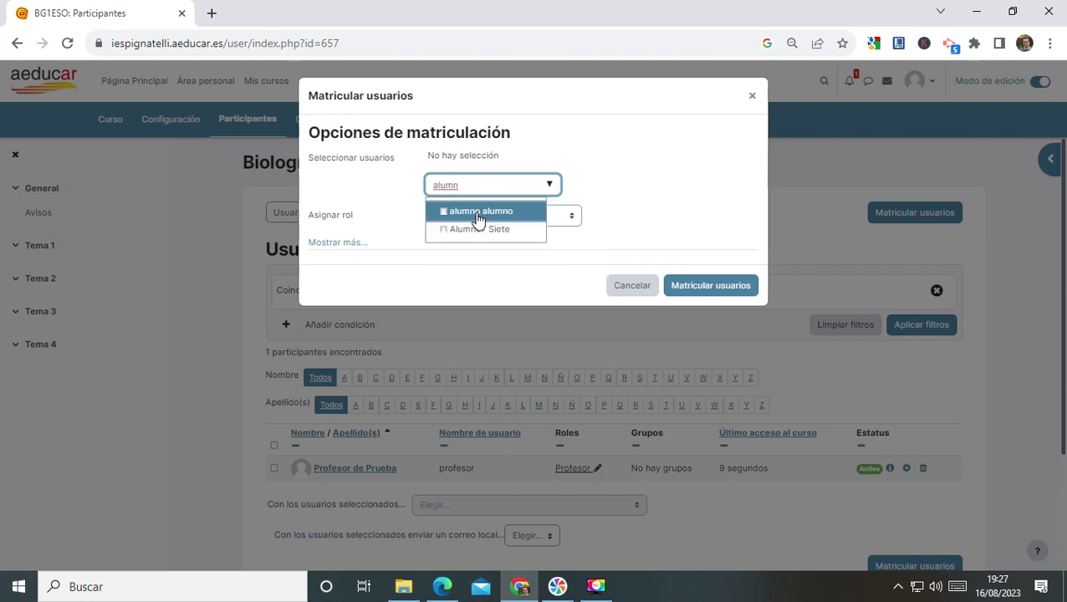
left_click(478, 216)
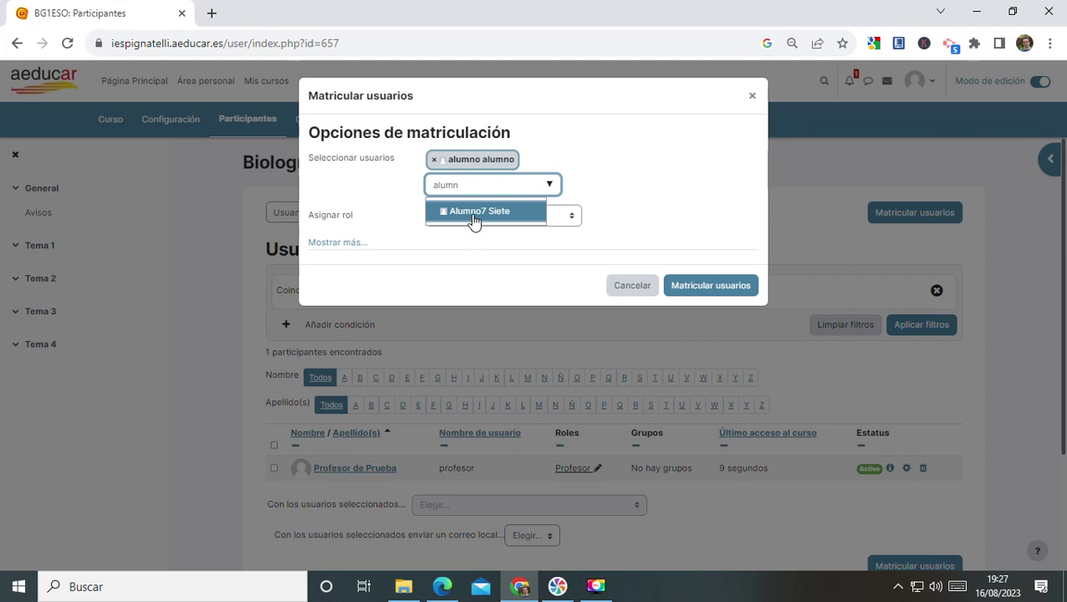
left_click(474, 216)
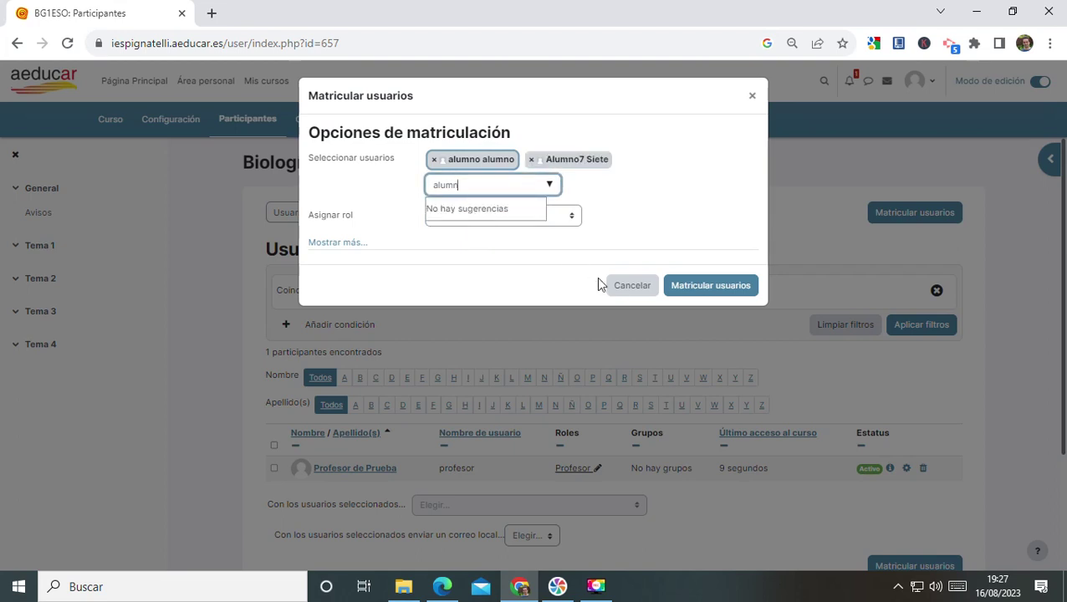
left_click(700, 287)
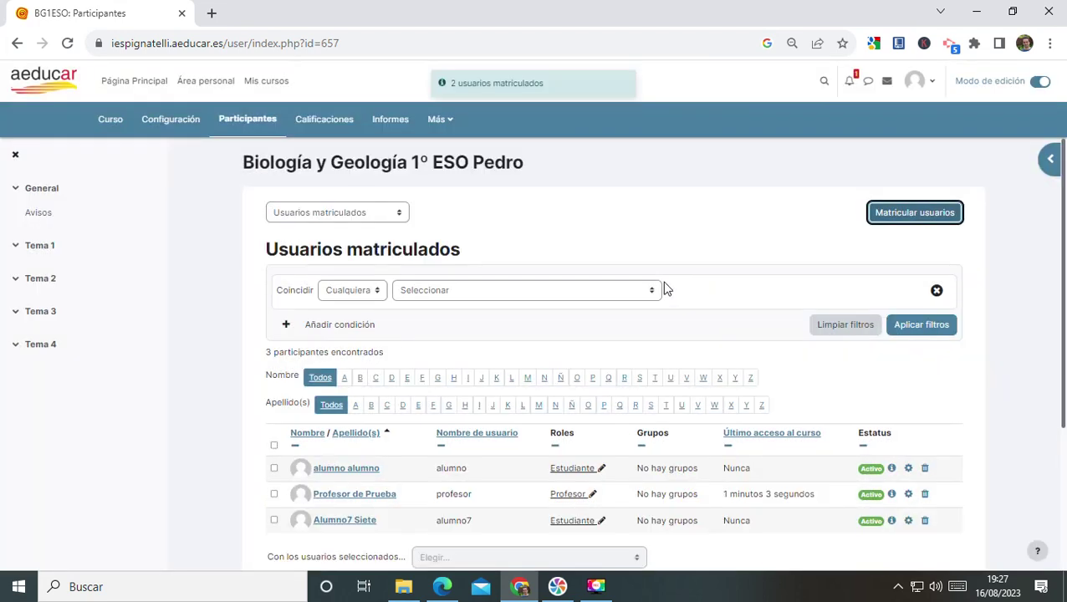
Look over the enrolled participants and their roles, and examine the course's gradebook for all participants
scroll(656, 322, "down", 2)
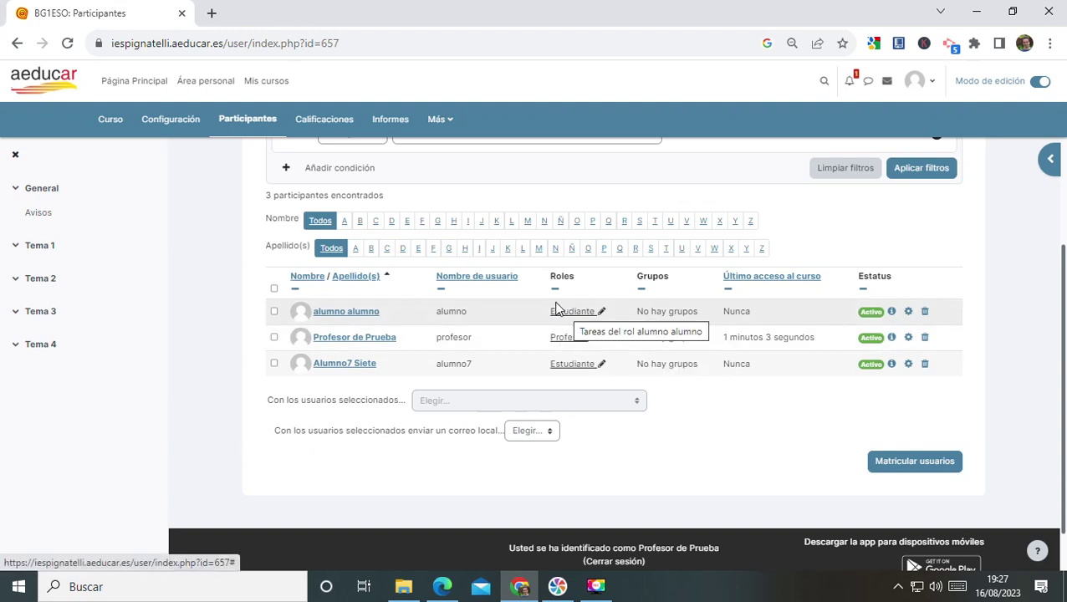
scroll(556, 308, "up", 3)
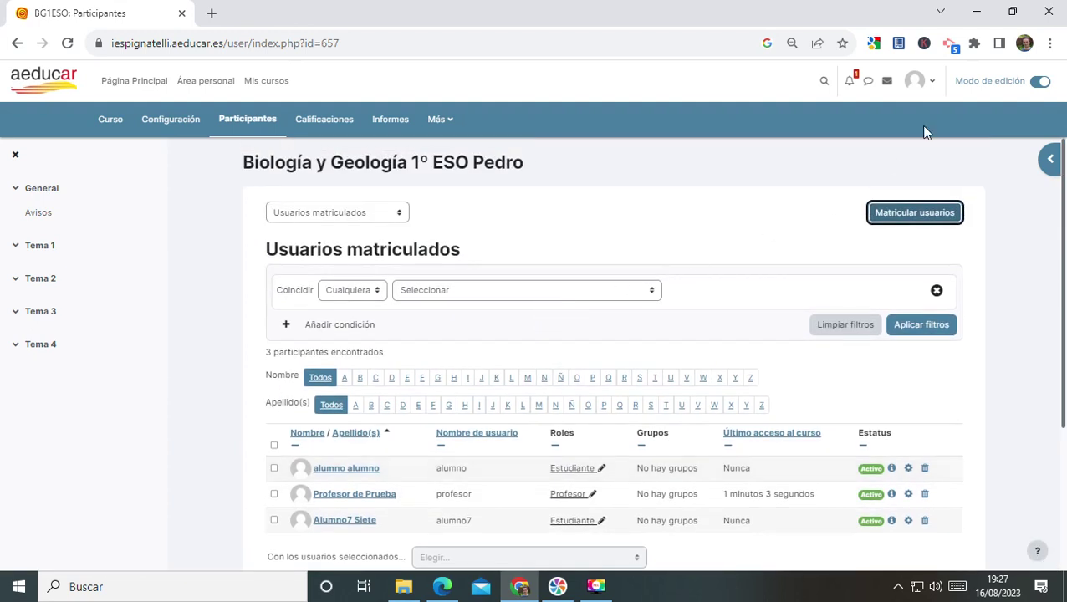
left_click(303, 132)
scroll(473, 300, "down", 2)
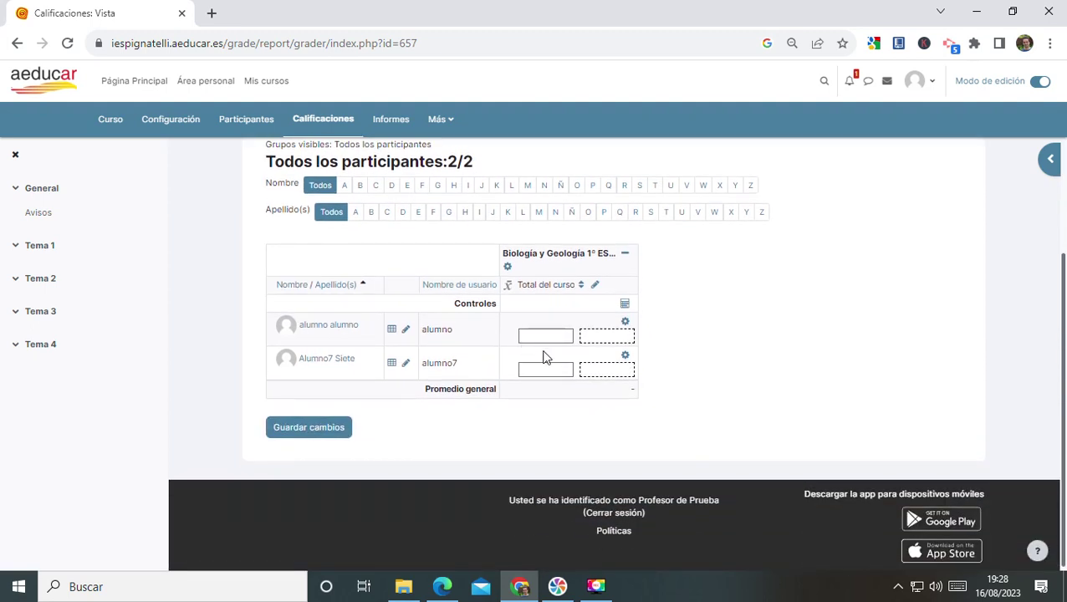
Examine the reports available for the course and its additional management options
left_click(375, 127)
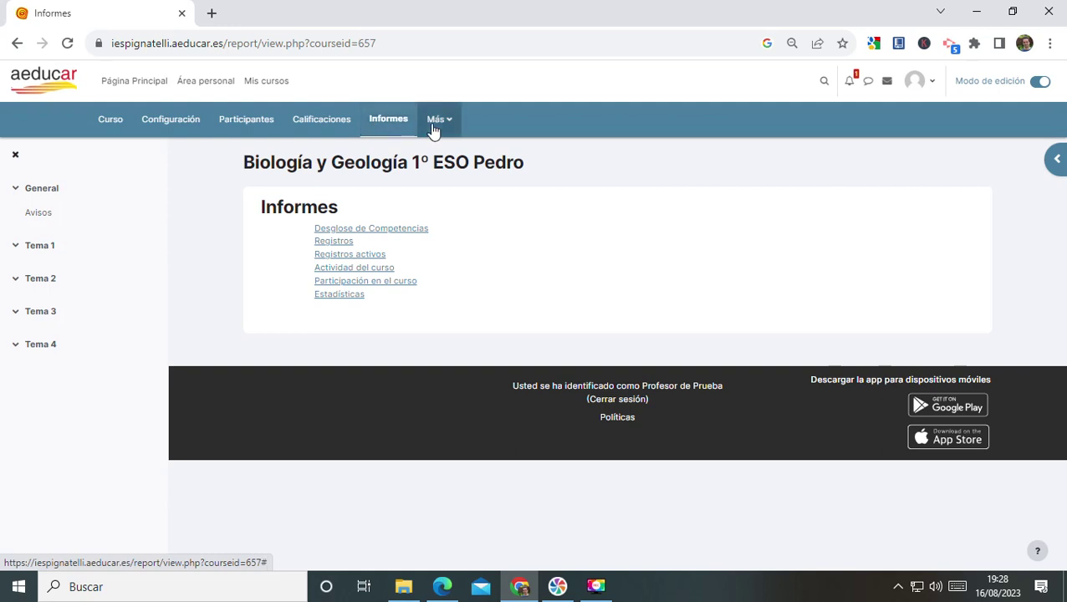
left_click(435, 124)
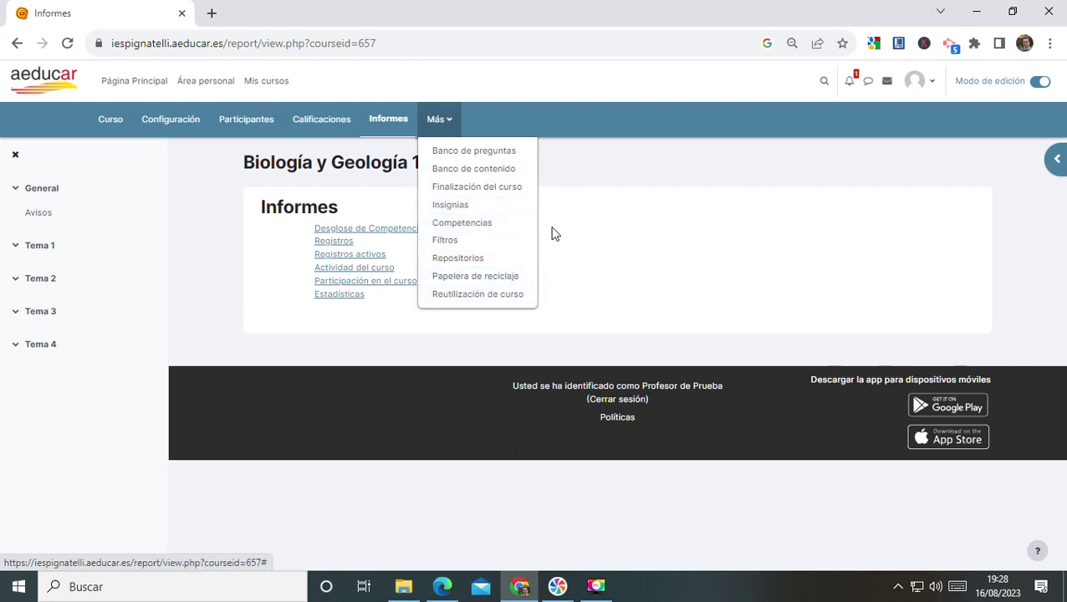
left_click(573, 163)
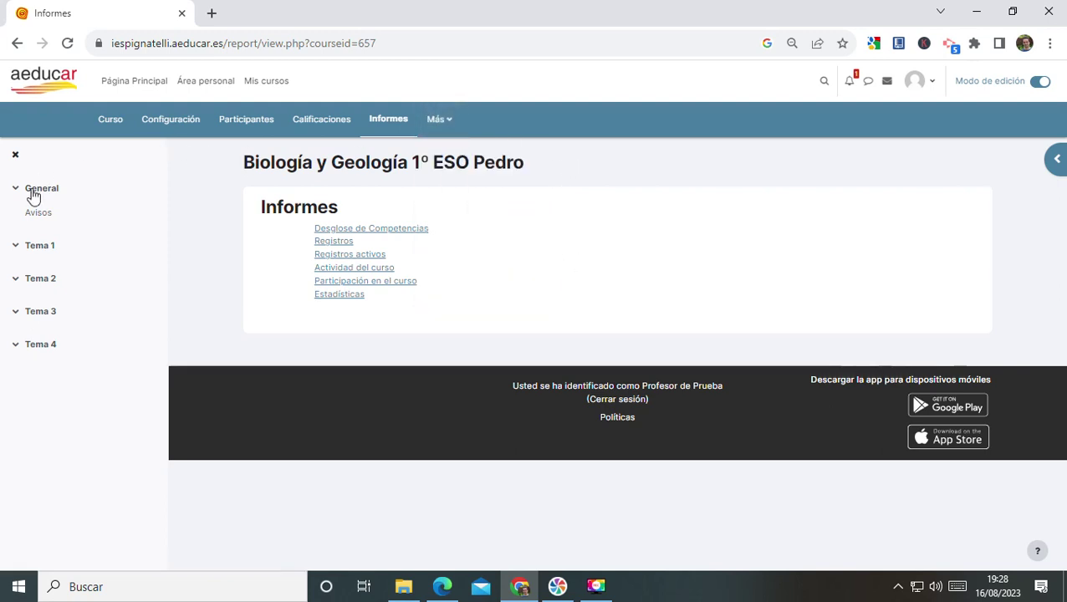
Return to the course page and add five more topics, Tema 5 to Tema 9, after Tema 4
left_click(112, 123)
scroll(482, 228, "down", 1)
scroll(482, 228, "down", 4)
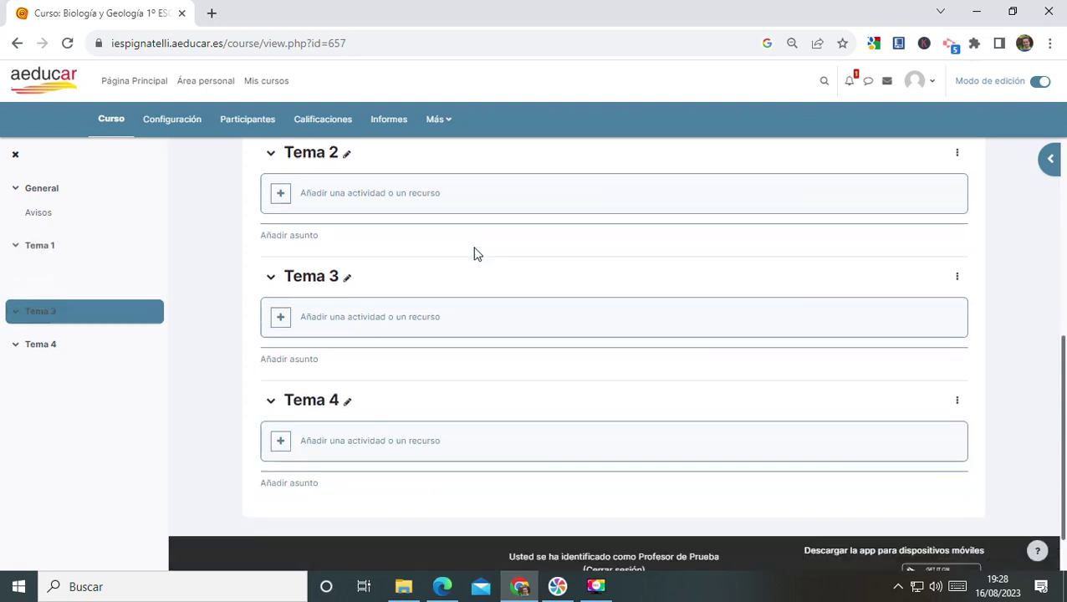
scroll(474, 254, "down", 1)
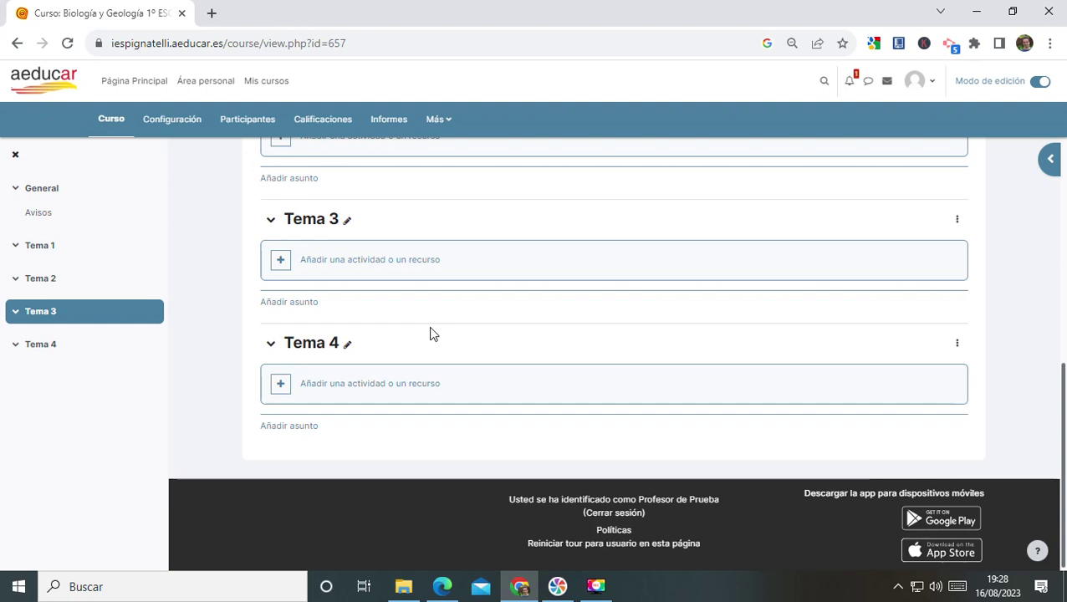
scroll(432, 333, "up", 2)
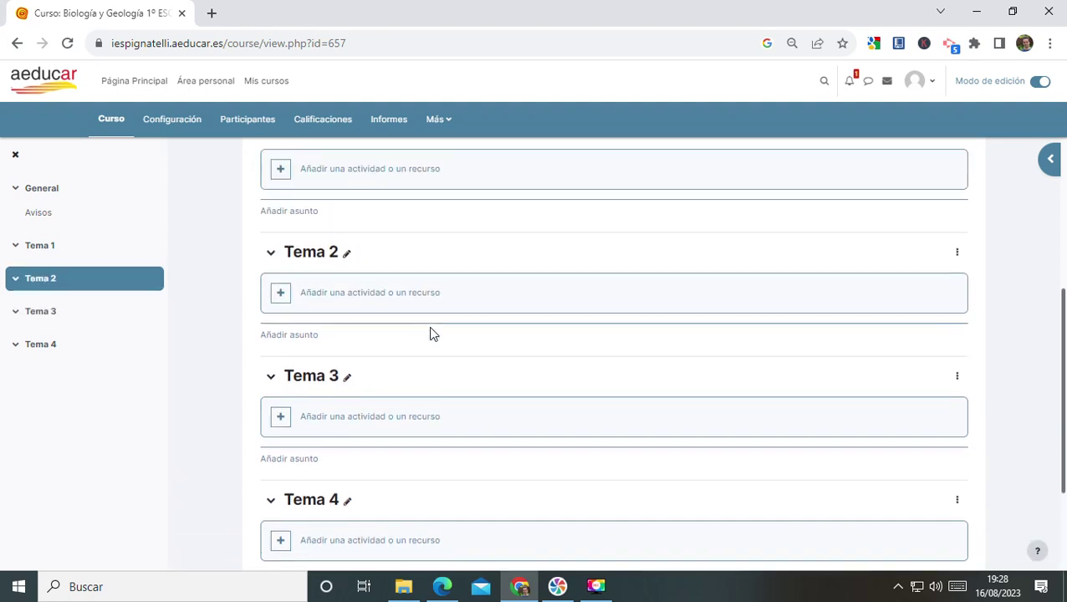
scroll(433, 333, "down", 2)
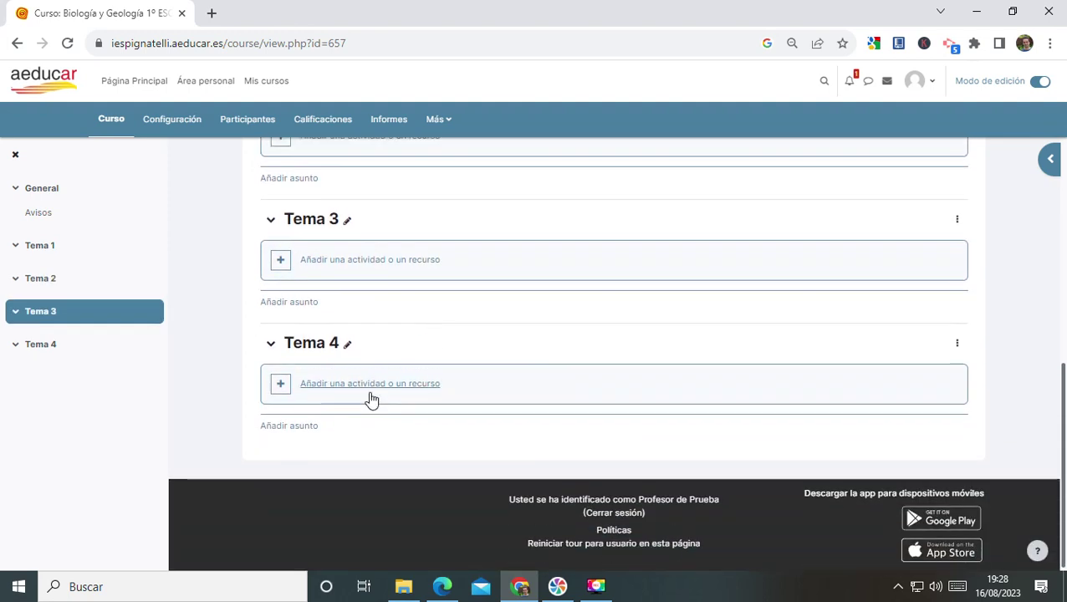
left_click(287, 428)
scroll(286, 434, "down", 2)
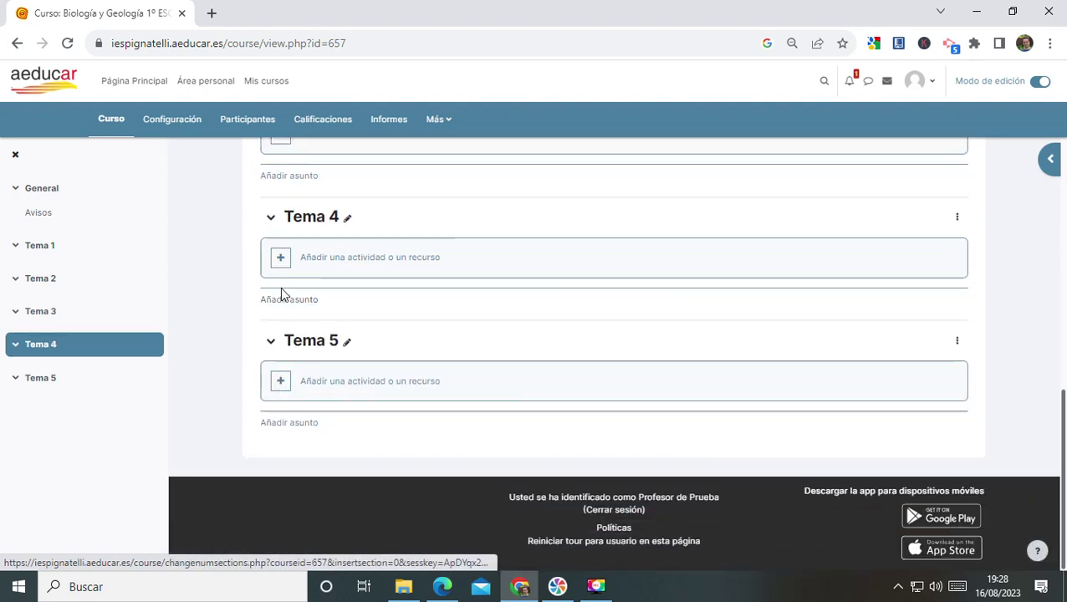
left_click(279, 304)
left_click(279, 306)
left_click(279, 306)
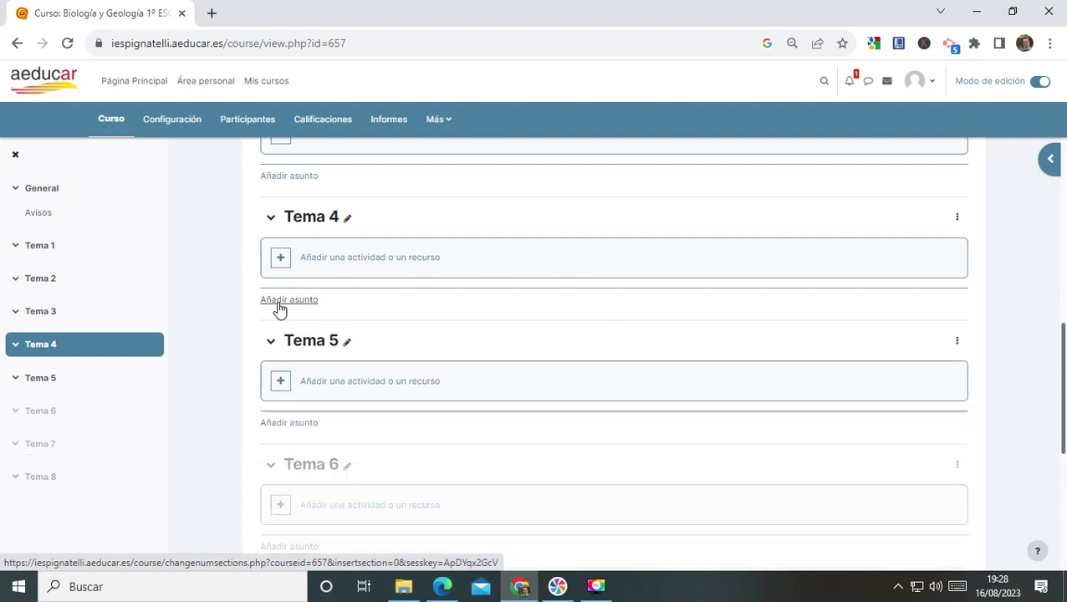
scroll(279, 310, "down", 4)
left_click(292, 424)
scroll(326, 351, "down", 2)
Rename the Tema 1 section as "1. La célula"
scroll(324, 376, "up", 15)
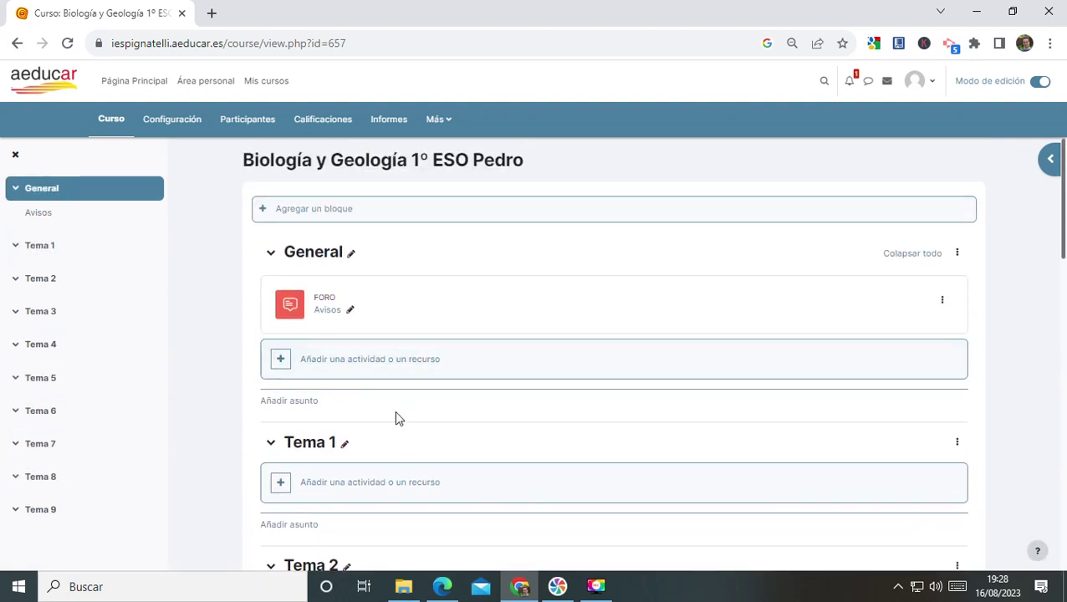
left_click(345, 444)
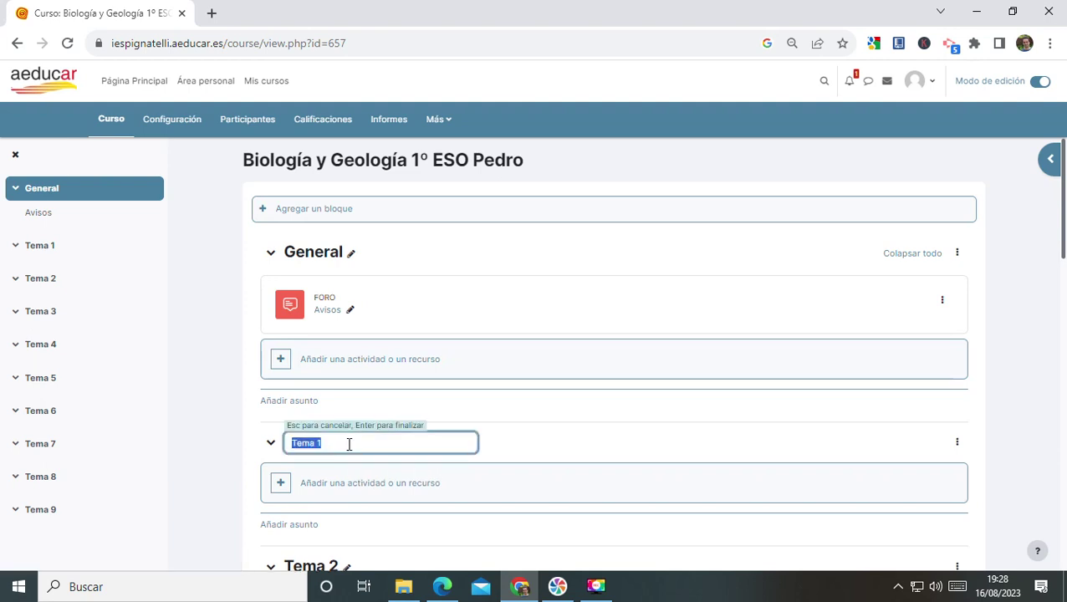
type("1. La célula")
key("Return")
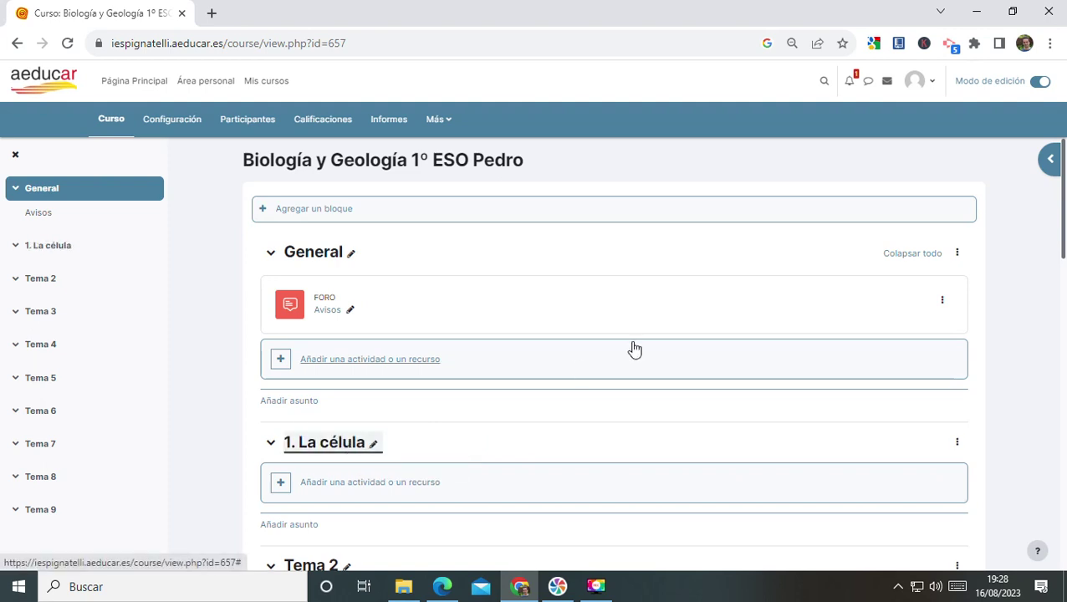
Start adding a new URL resource to the course's General section
scroll(324, 349, "down", 4)
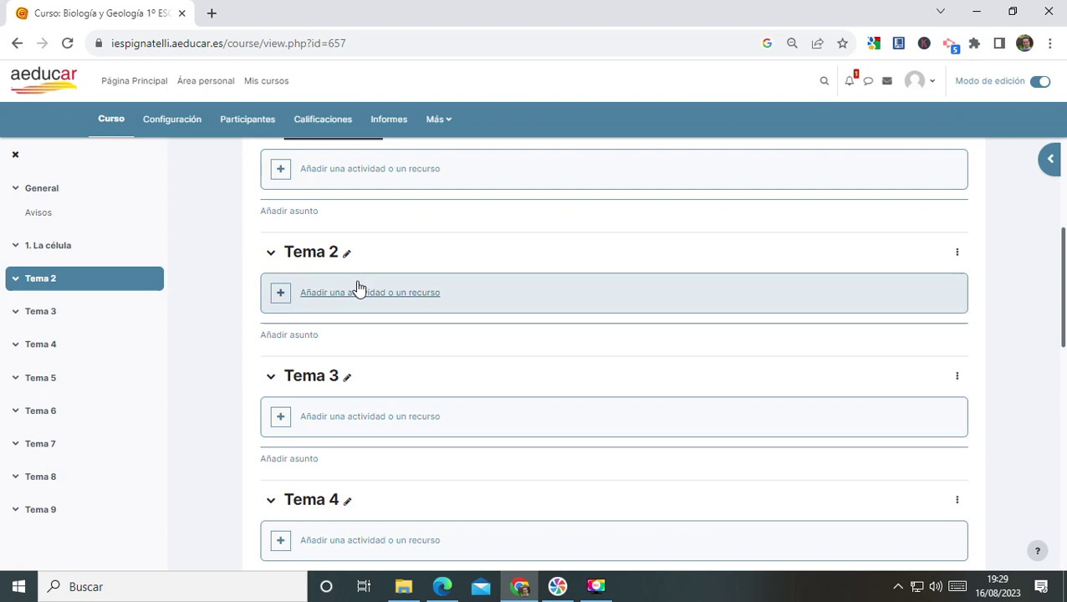
scroll(351, 269, "up", 1)
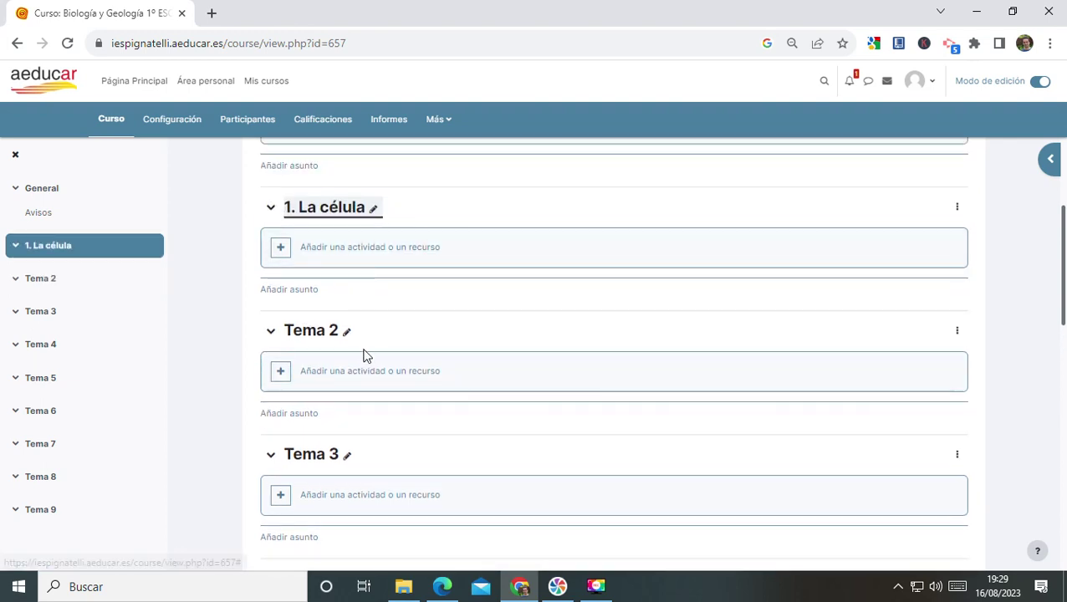
scroll(357, 405, "up", 2)
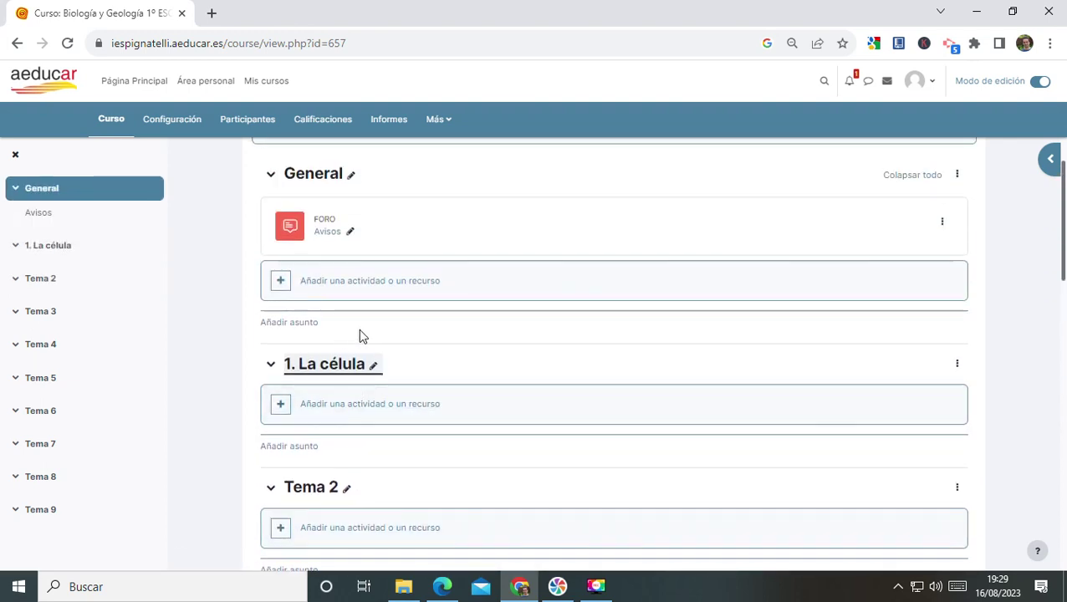
scroll(365, 264, "up", 1)
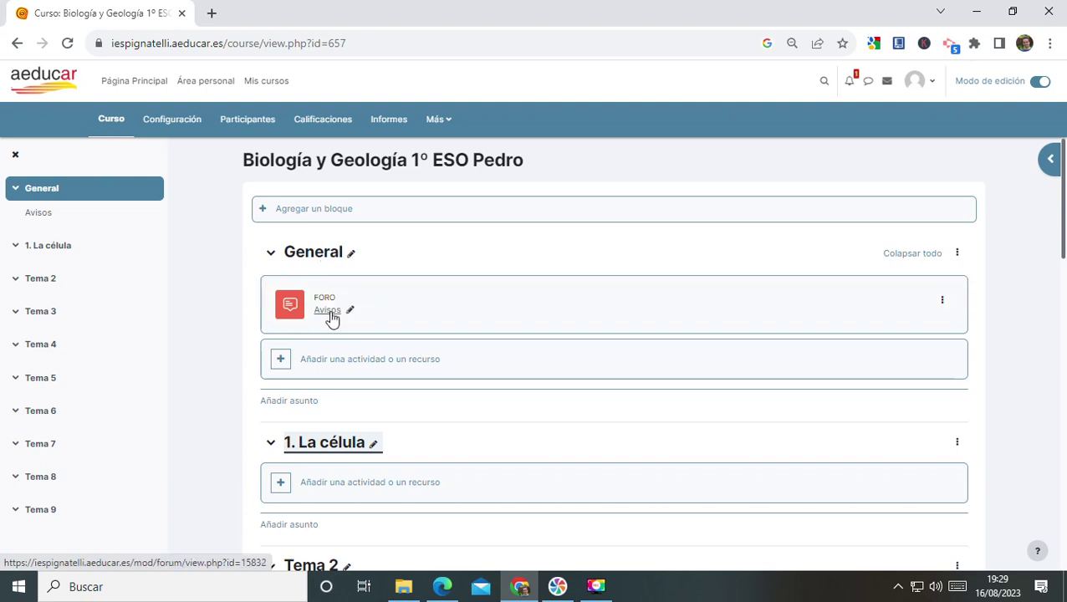
left_click(330, 361)
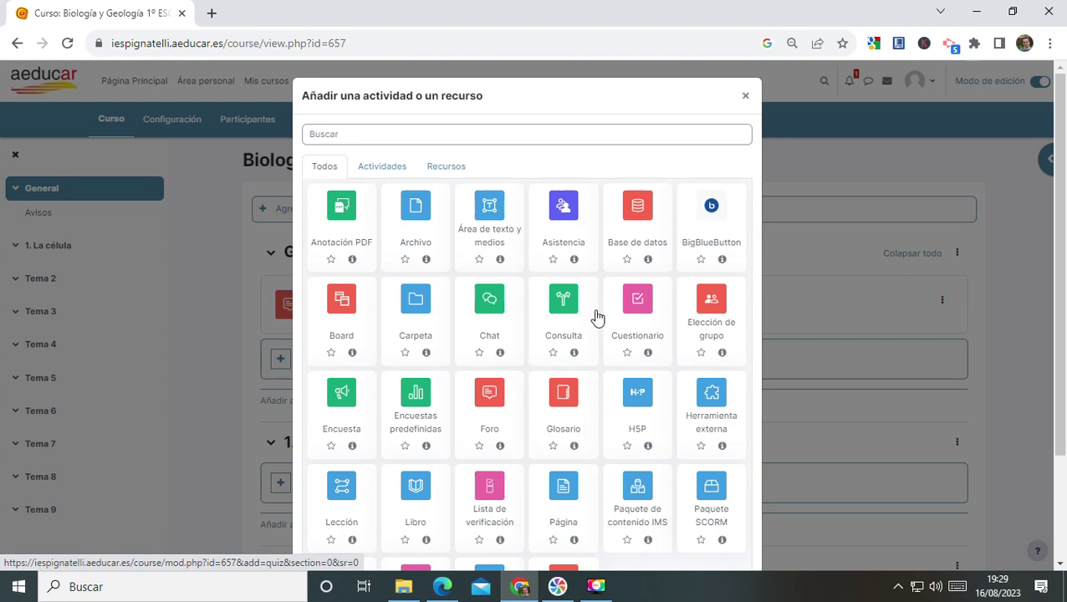
scroll(597, 316, "down", 2)
left_click(491, 461)
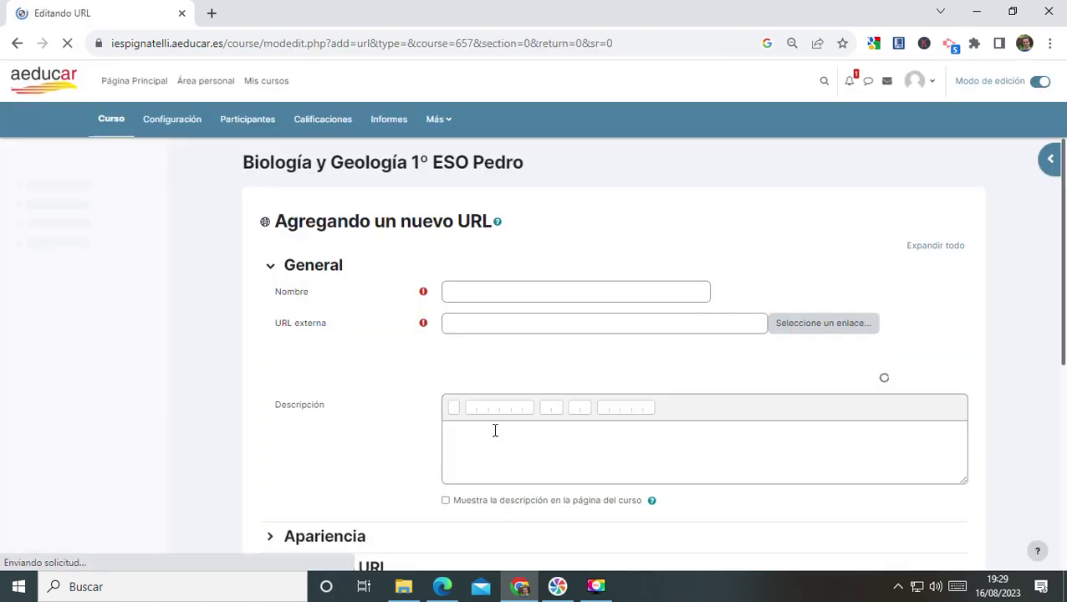
left_click(448, 286)
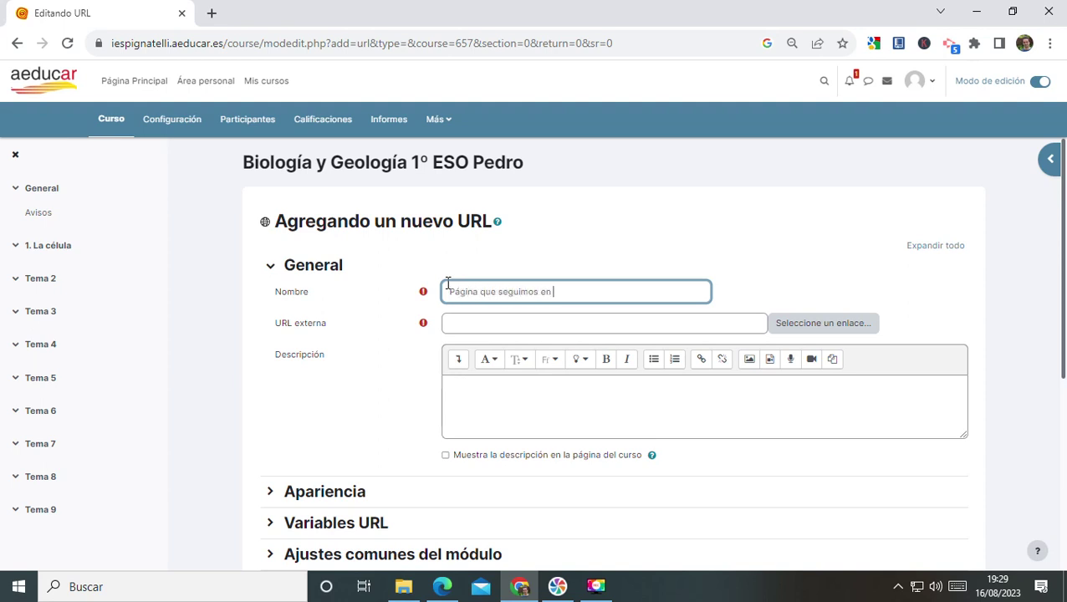
left_click(503, 316)
type("https://biologia-geologia.com/BG1/index.html")
left_click(483, 413)
scroll(483, 409, "down", 3)
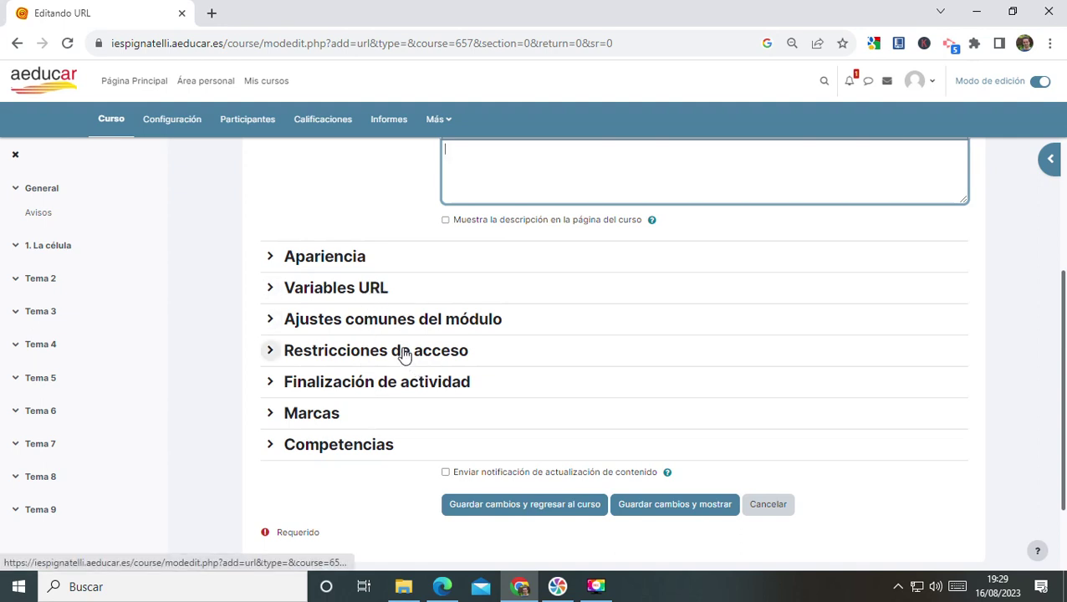
left_click(567, 508)
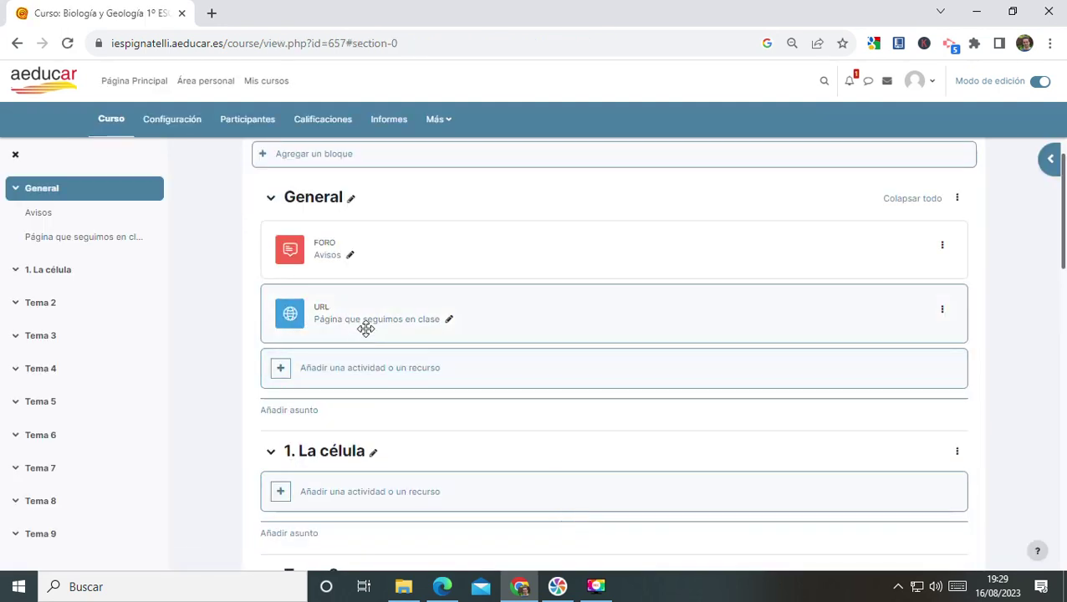
Turn off editing mode, test the "Página que seguimos en clase" link and return to the course page
left_click(1037, 83)
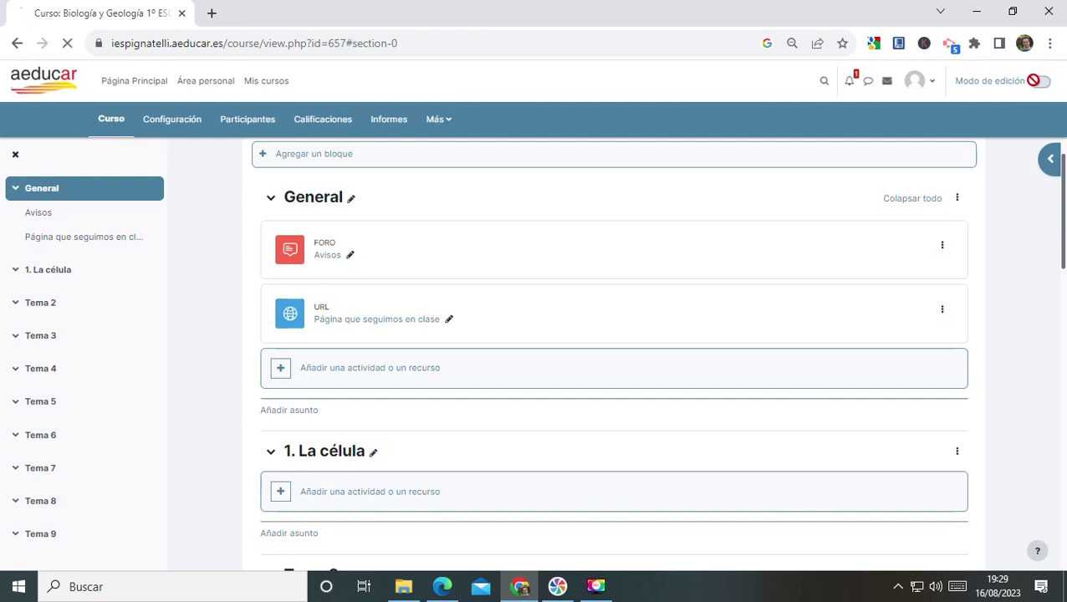
left_click(359, 334)
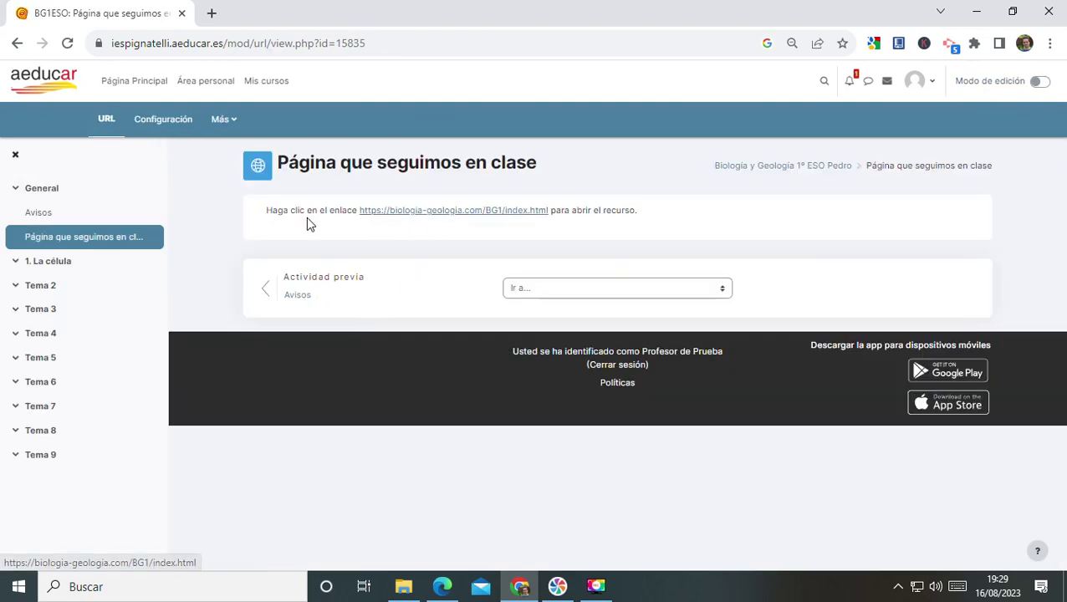
left_click(403, 216)
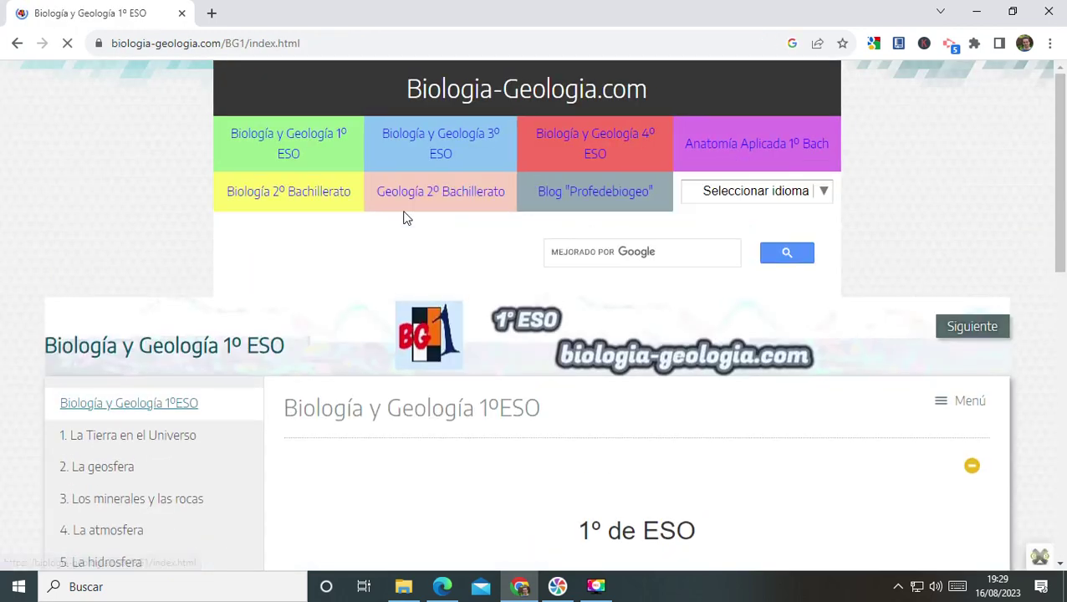
left_click(17, 44)
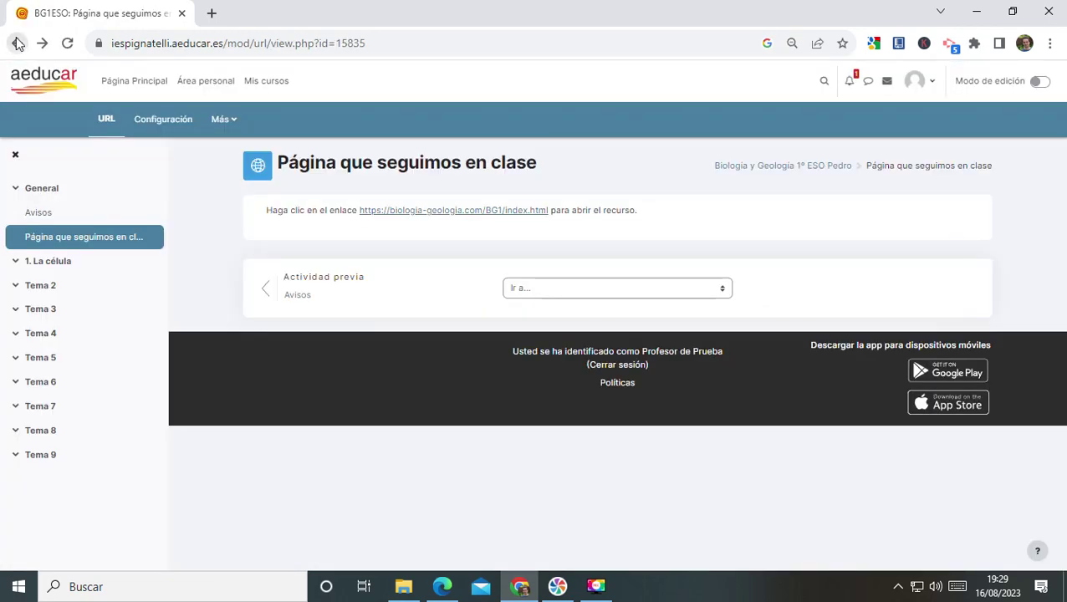
left_click(18, 43)
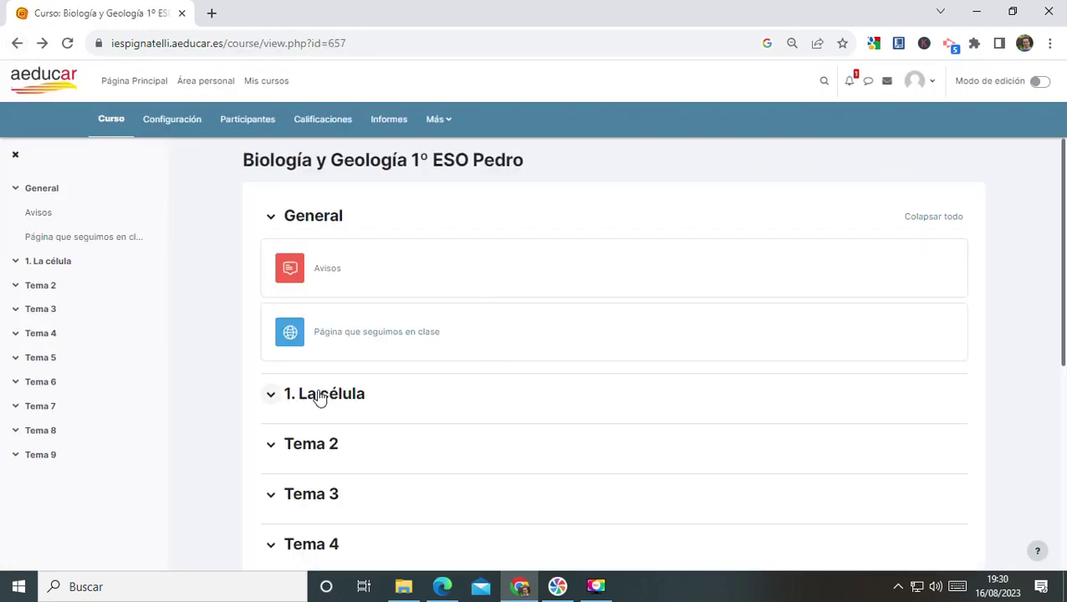
Turn editing mode back on and start adding a Tarea to the "1. La célula" section
left_click(1039, 82)
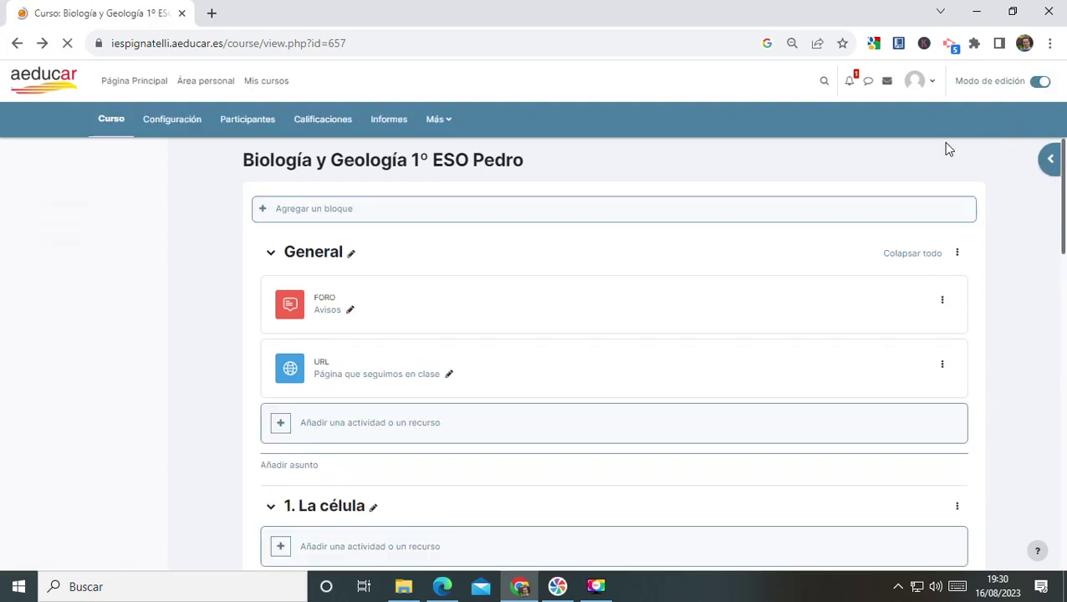
scroll(350, 270, "down", 2)
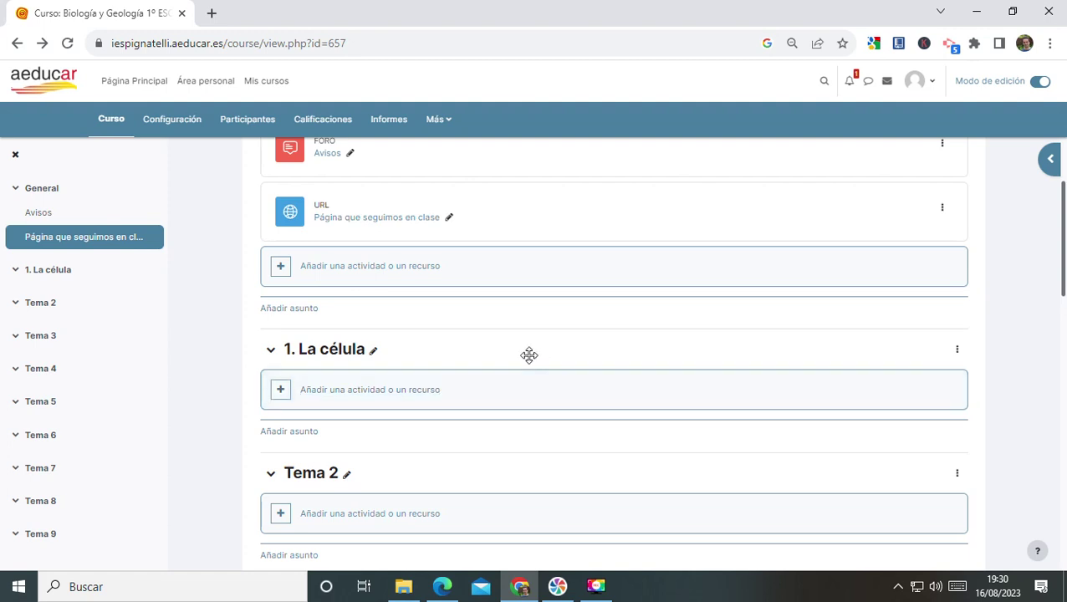
scroll(464, 368, "down", 1)
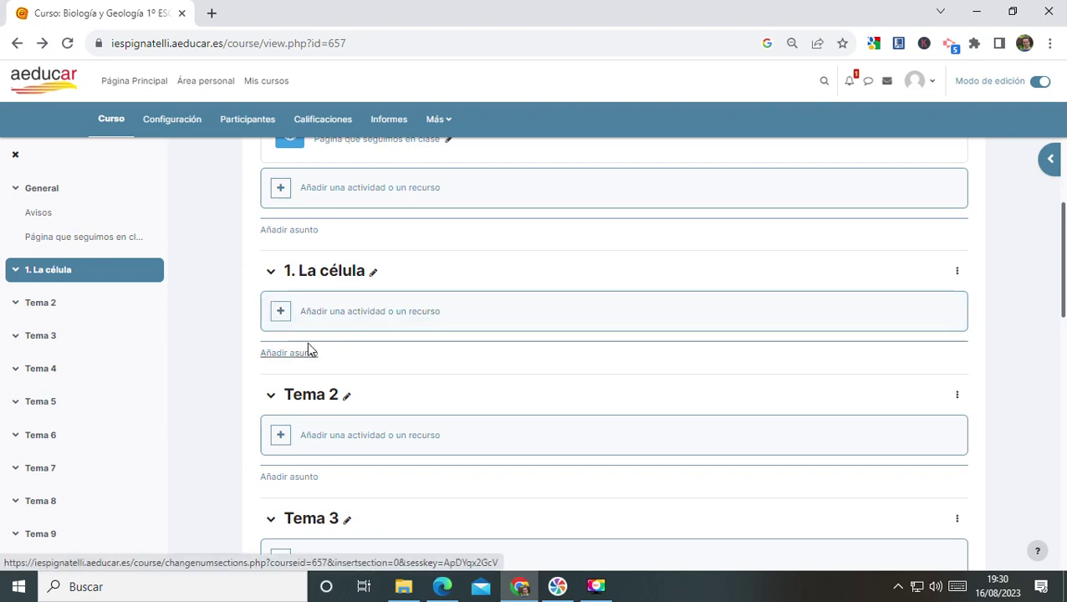
left_click(333, 319)
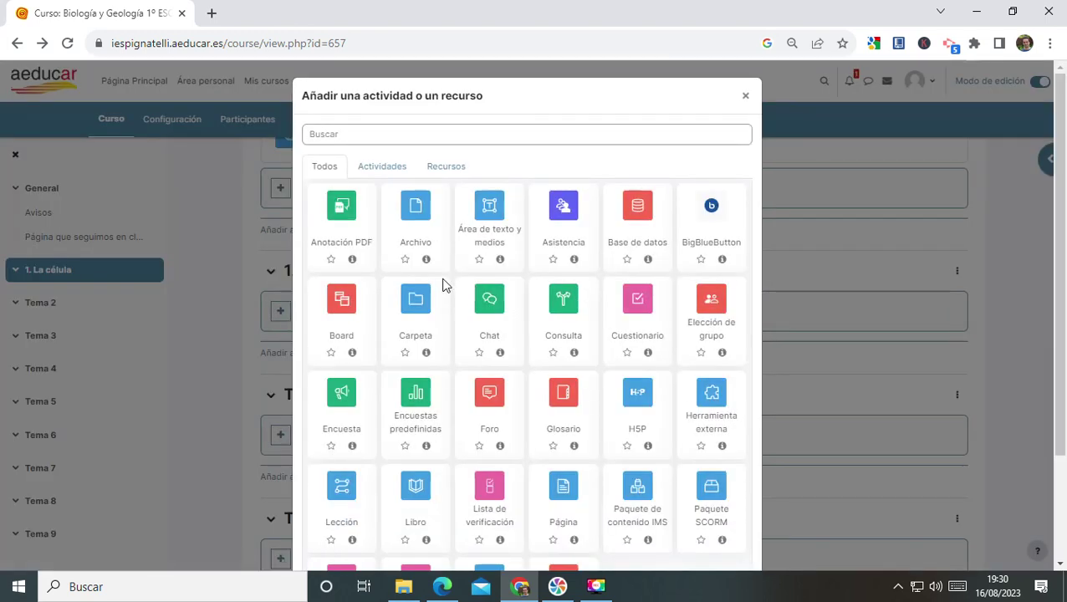
scroll(554, 321, "down", 1)
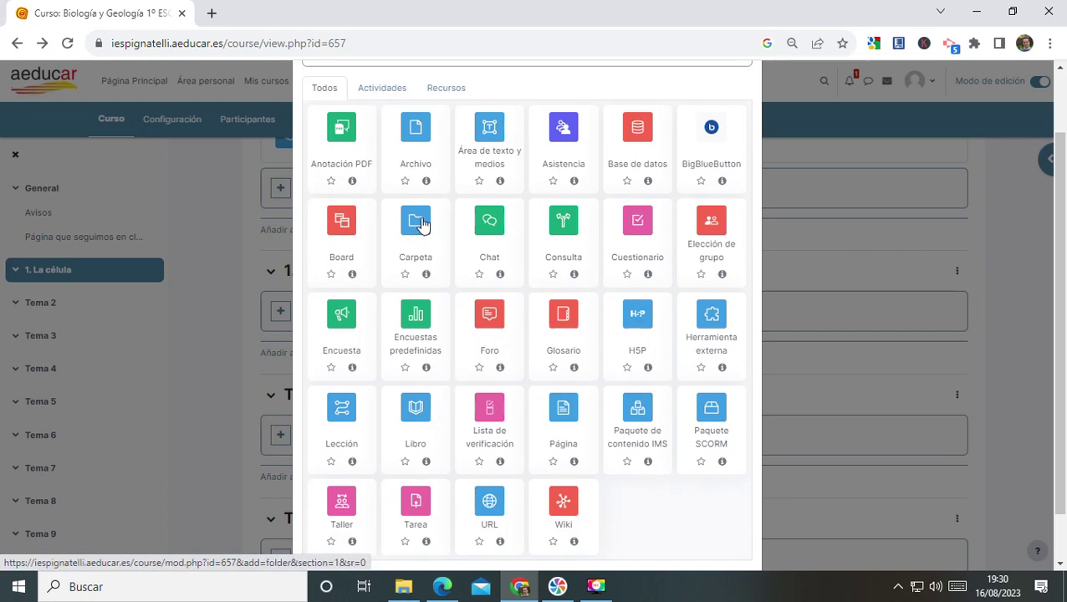
left_click(418, 505)
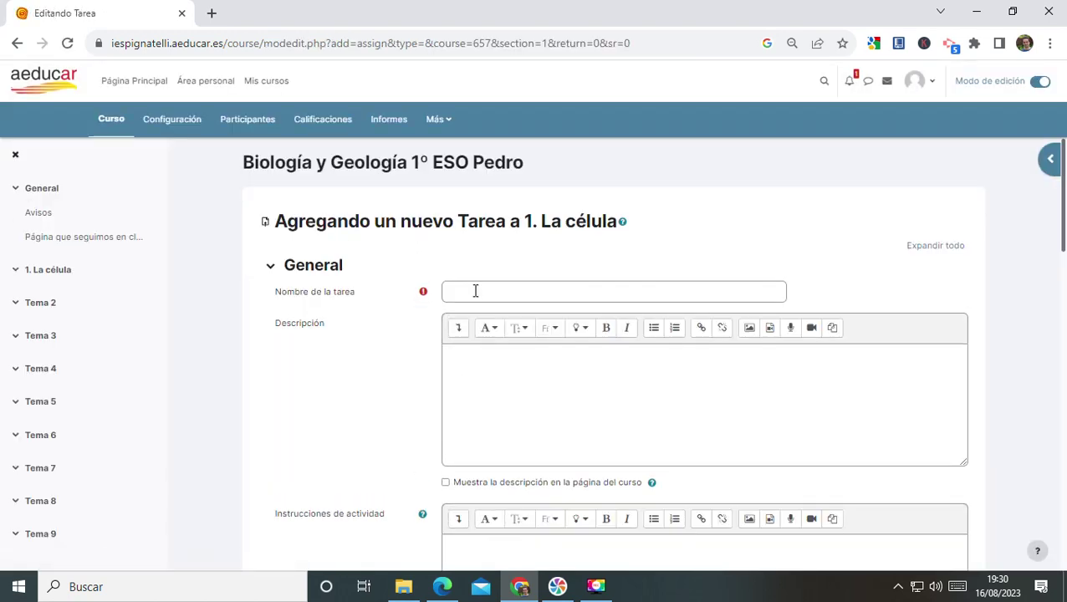
Name the new assignment "Deberes del Tema 1" and enter the description "Entregar los ejercicios 1, 2 y 3."
left_click(477, 286)
type("Deberes del Tema 1")
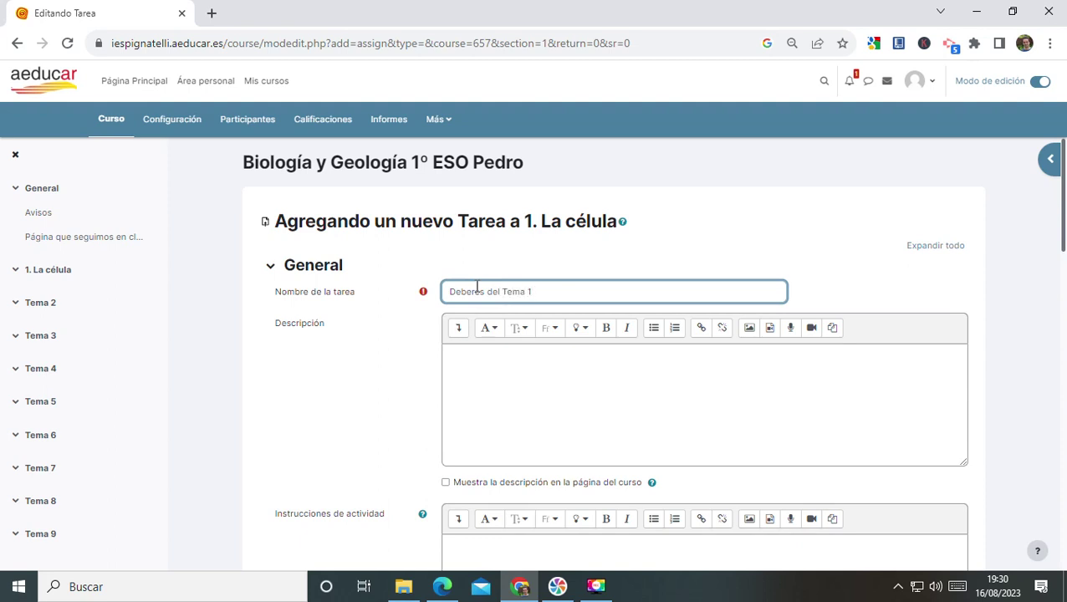
left_click(496, 297)
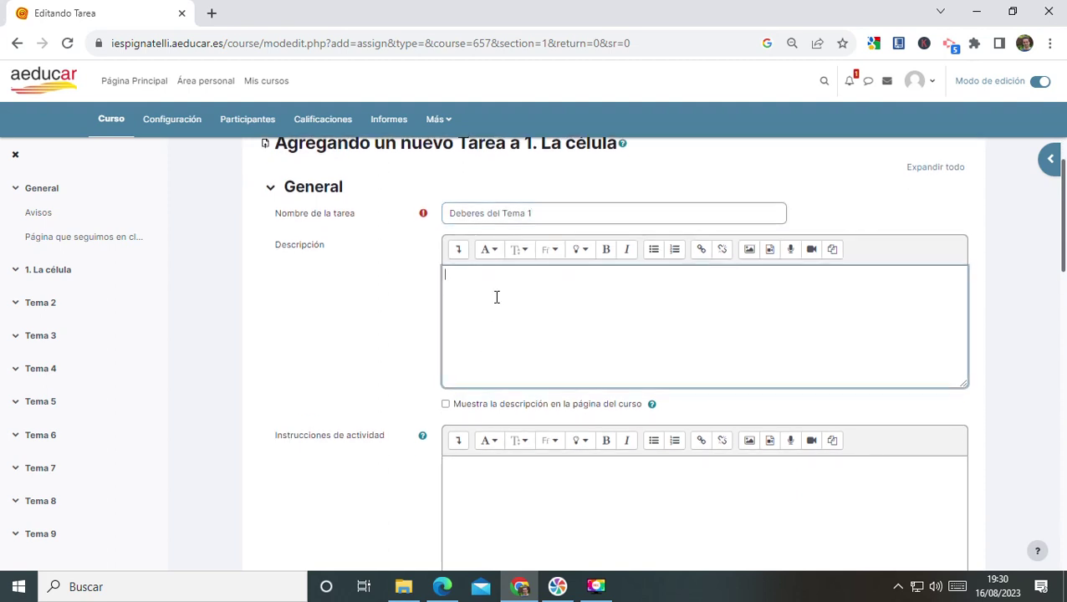
type("Entregar los ejercicios 1, 2 y 3.")
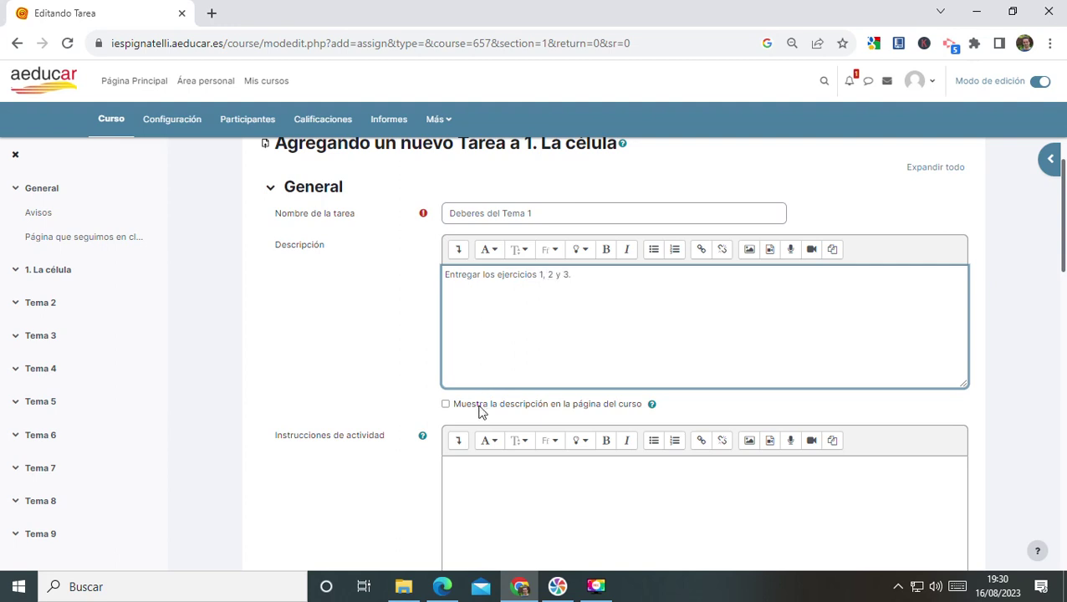
Fill in the assignment's activity instructions with the placeholder text "dffafafas"
scroll(474, 408, "down", 1)
left_click(474, 408)
type("dffafafas")
Enable the assignment's Fecha de entrega and set it to 12 octubre 2023 at 23:59
scroll(488, 402, "down", 3)
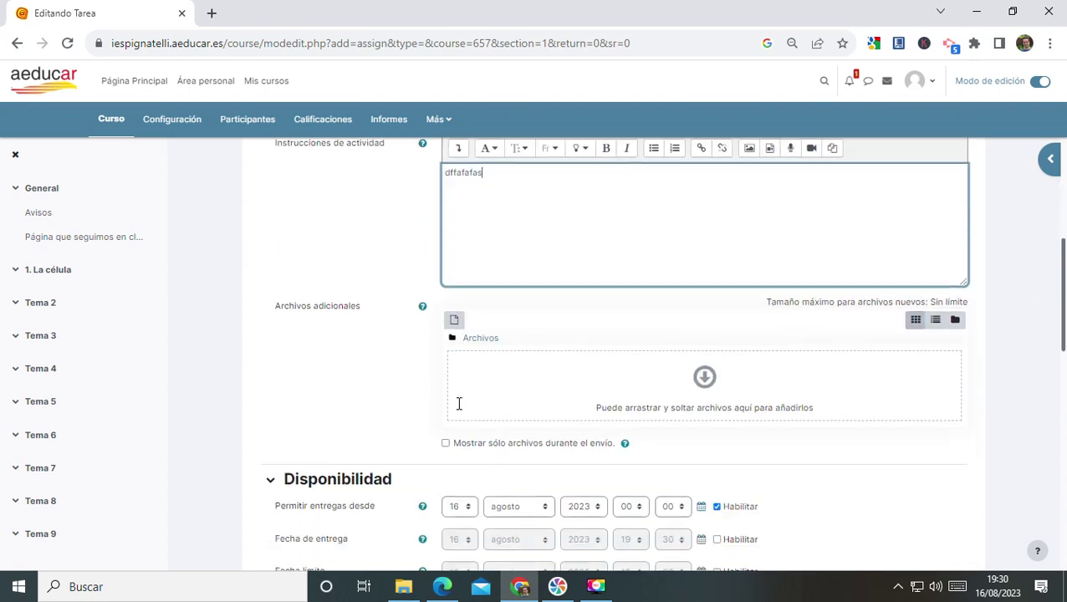
scroll(565, 374, "down", 2)
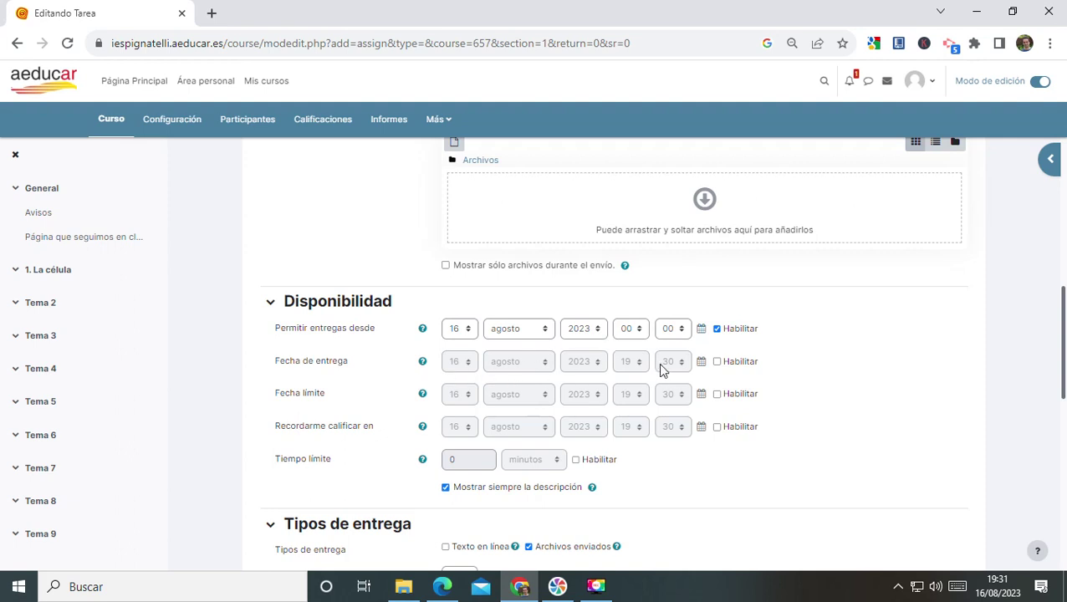
left_click(716, 362)
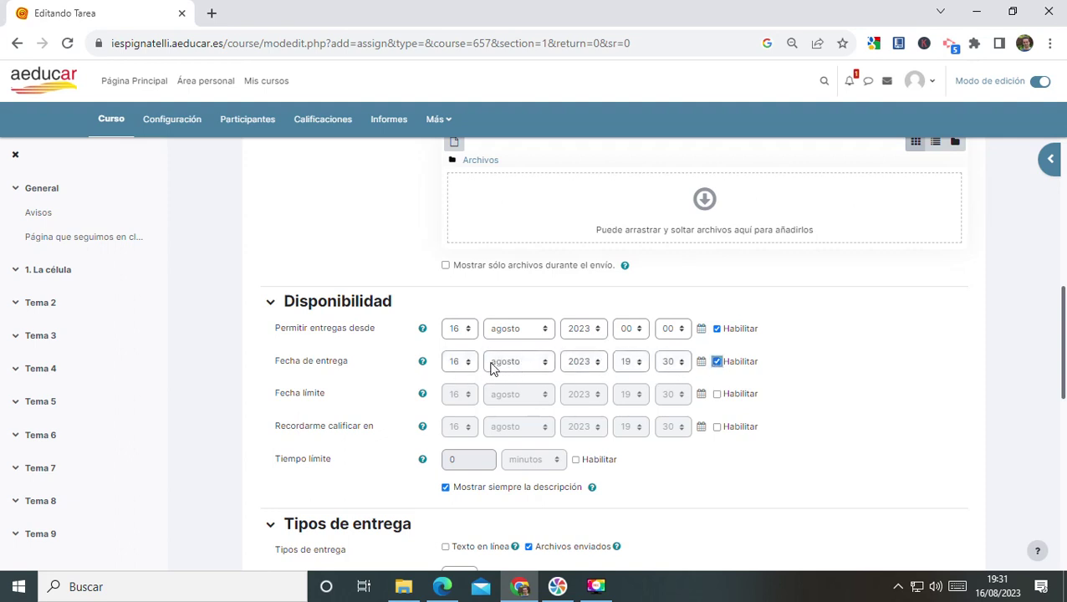
left_click(540, 364)
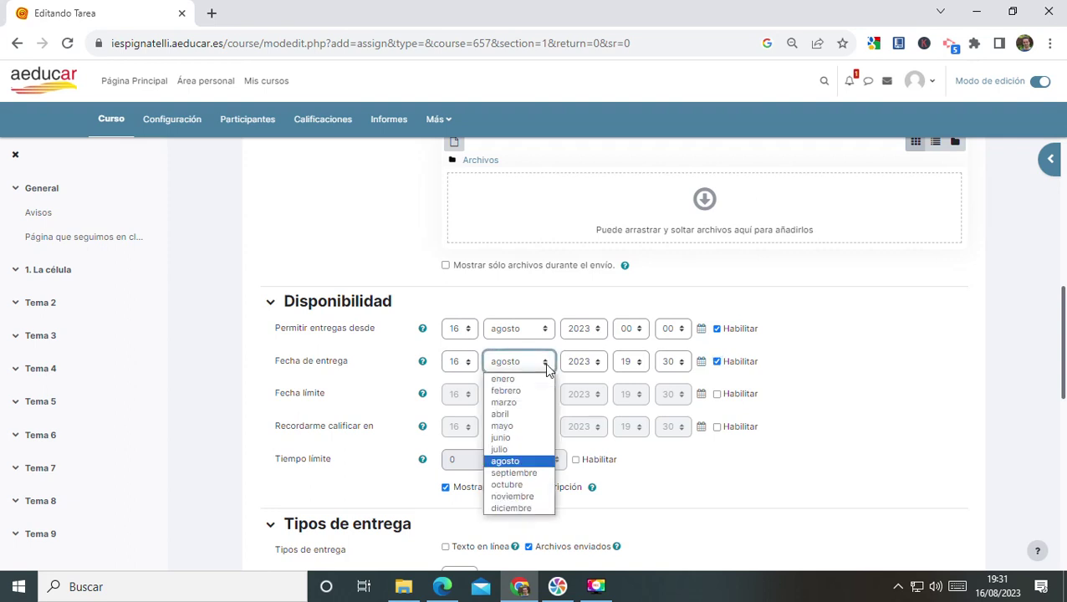
left_click(505, 484)
left_click(467, 365)
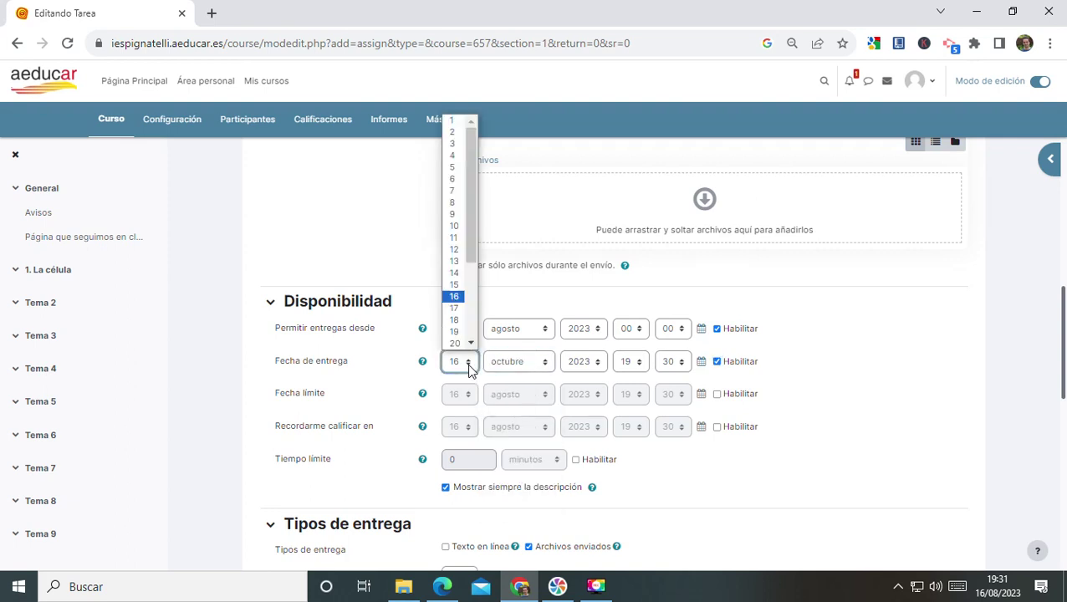
left_click(454, 249)
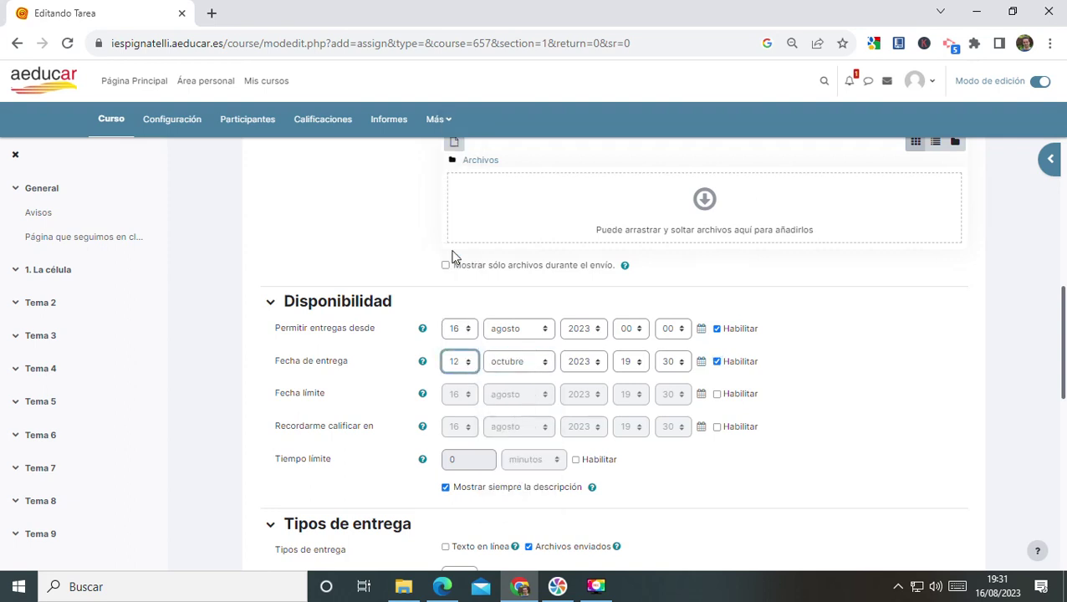
left_click(643, 369)
scroll(638, 310, "down", 2)
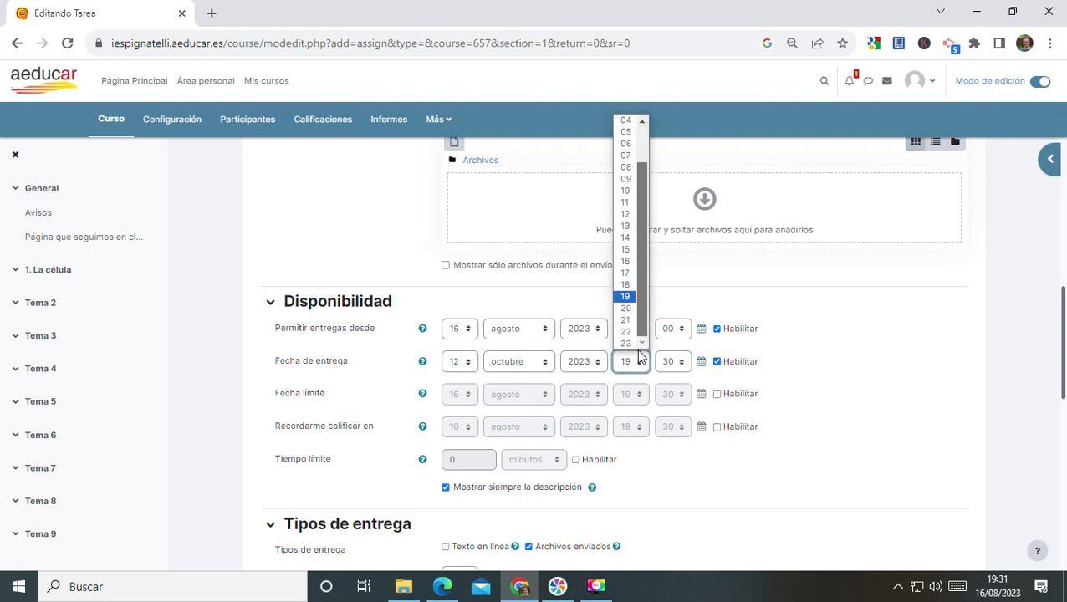
left_click(637, 343)
left_click(674, 361)
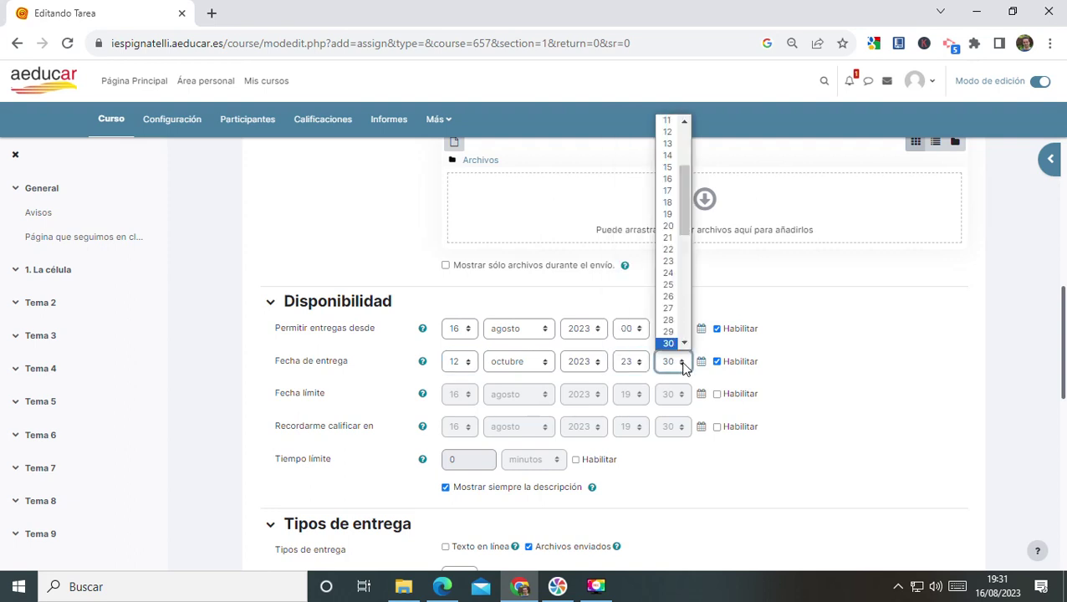
left_click_drag(688, 222, 680, 339)
left_click(669, 344)
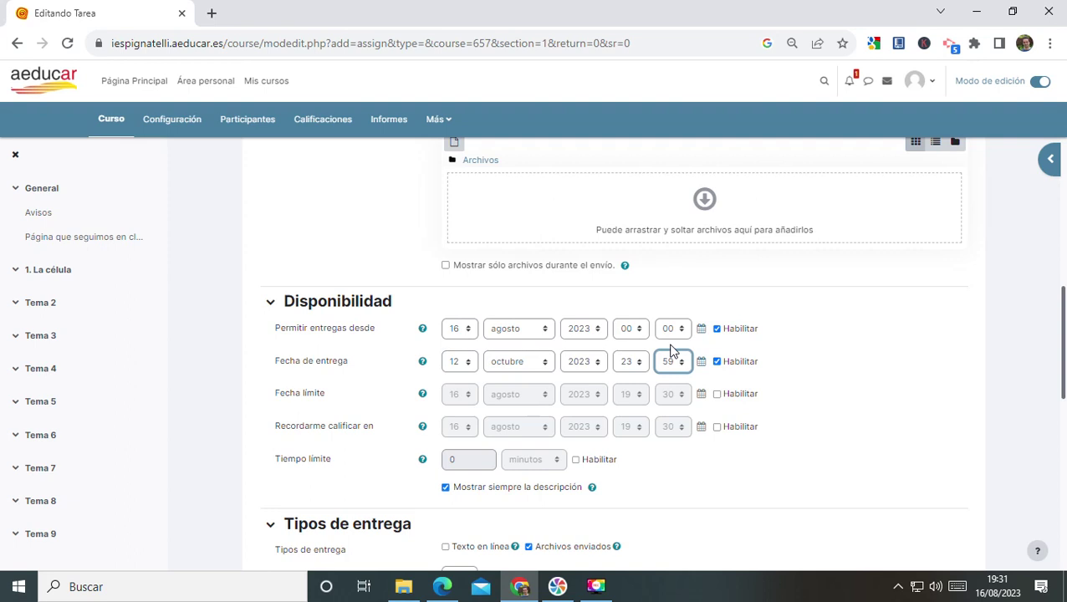
Examine the assignment's remaining settings: Fecha límite, submission types, Configuración de entrega, and the Calificación options including the grade category
left_click(717, 394)
left_click(717, 395)
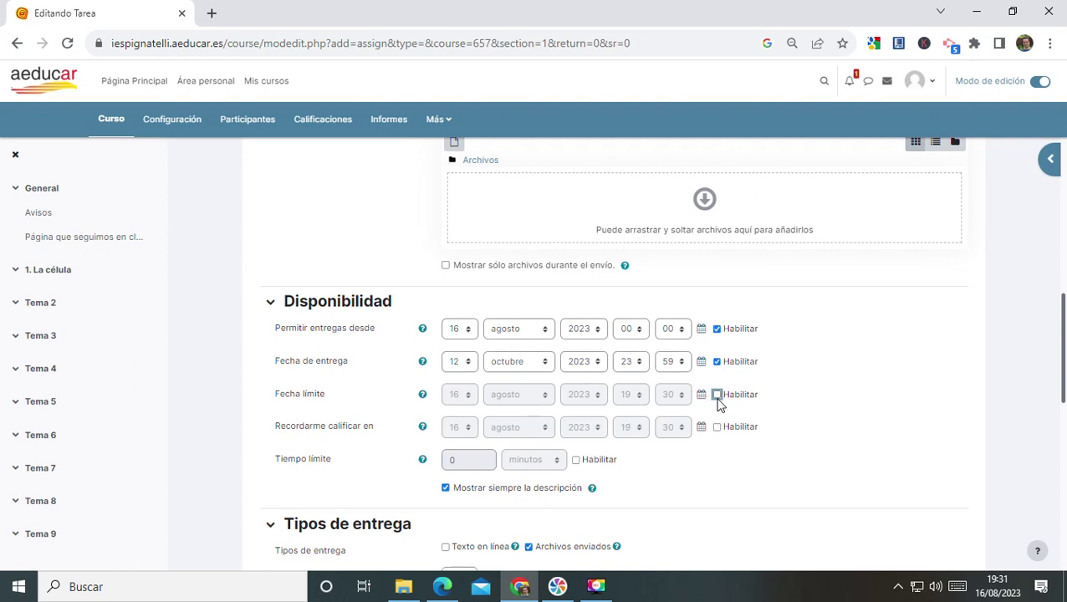
scroll(778, 422, "down", 2)
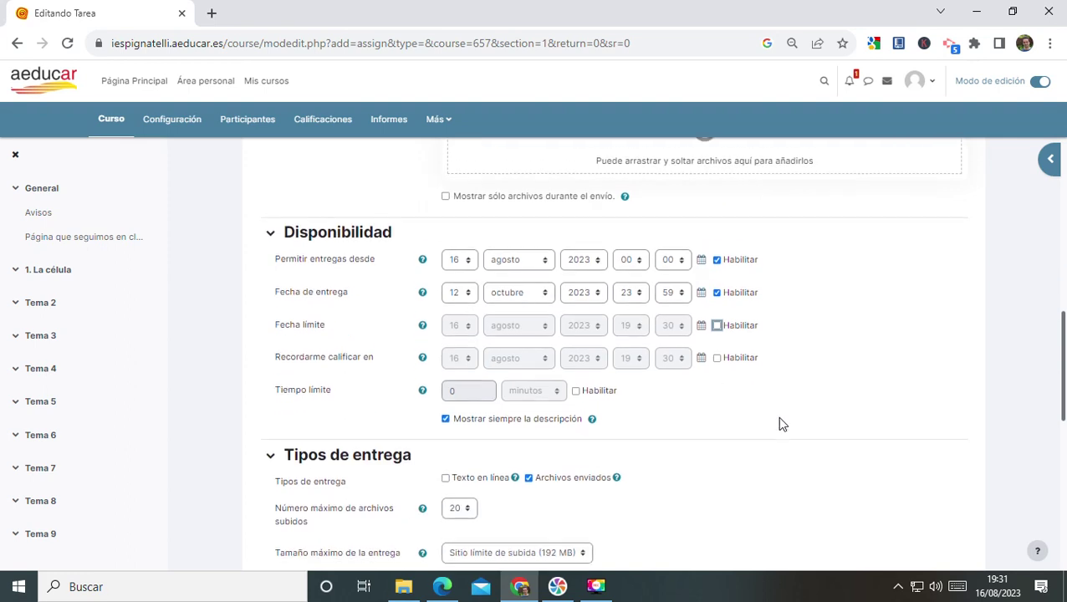
scroll(775, 429, "down", 2)
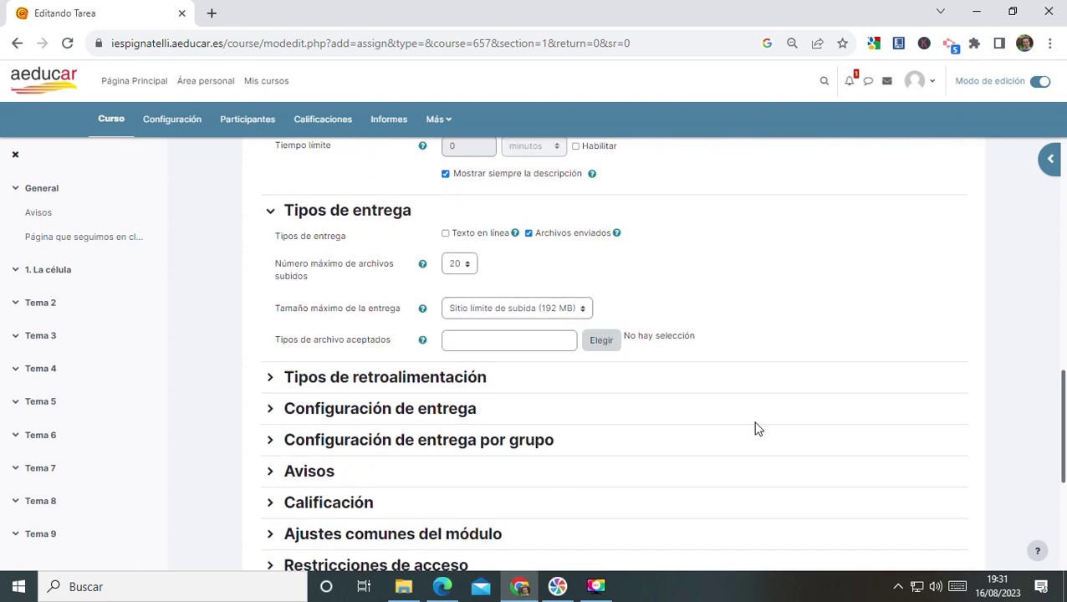
left_click(392, 419)
scroll(390, 421, "down", 2)
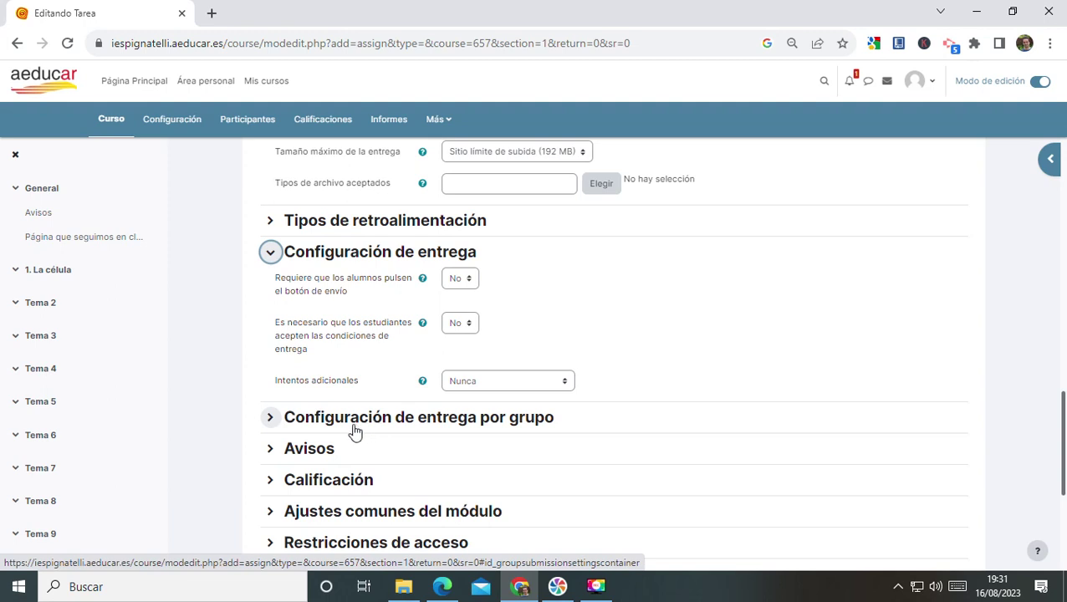
left_click(317, 479)
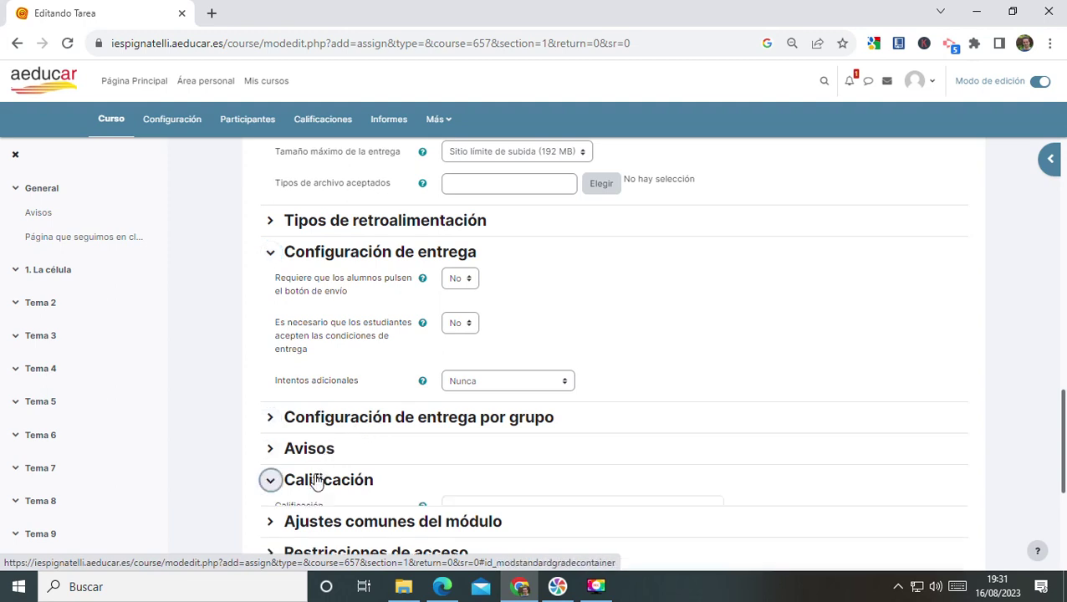
scroll(316, 481, "down", 1)
scroll(316, 481, "down", 3)
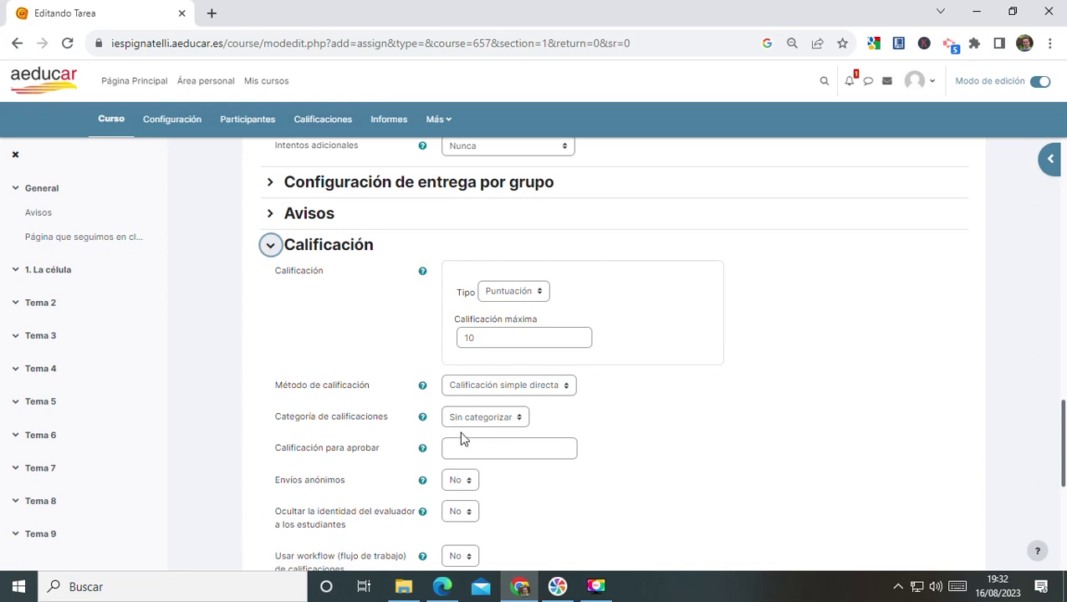
left_click(519, 421)
left_click(519, 422)
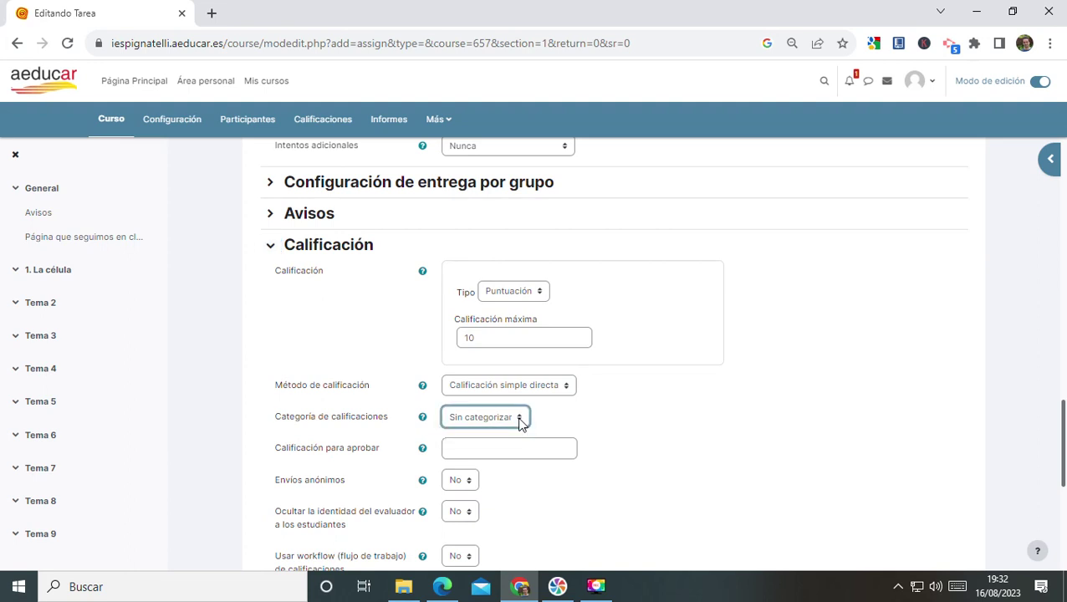
scroll(711, 493, "down", 2)
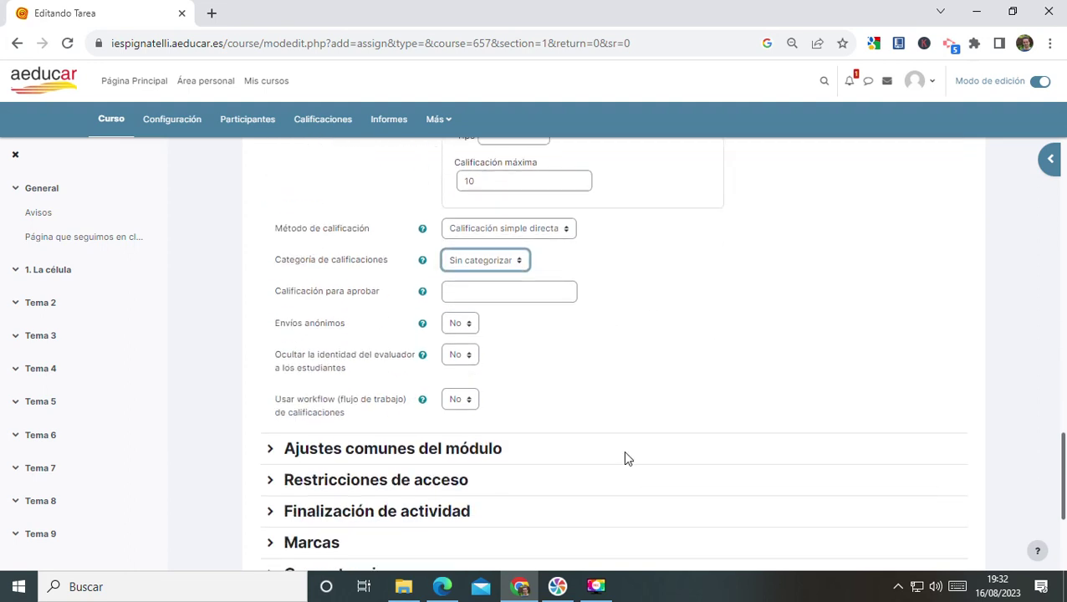
scroll(627, 458, "down", 1)
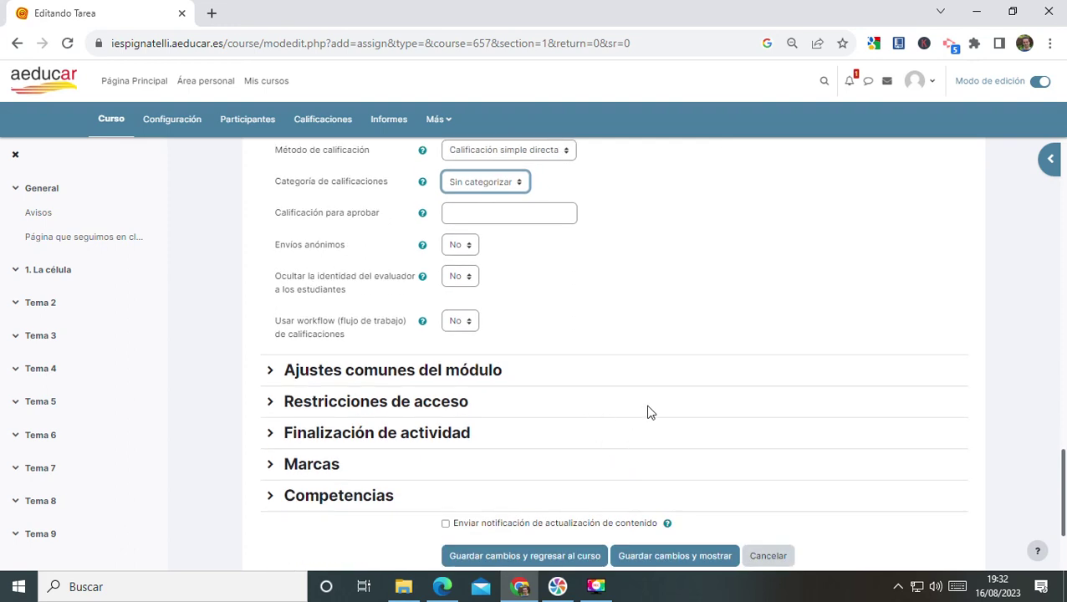
Save the assignment, returning to the course, and start adding another Tarea to the "1. La célula" section
left_click(526, 558)
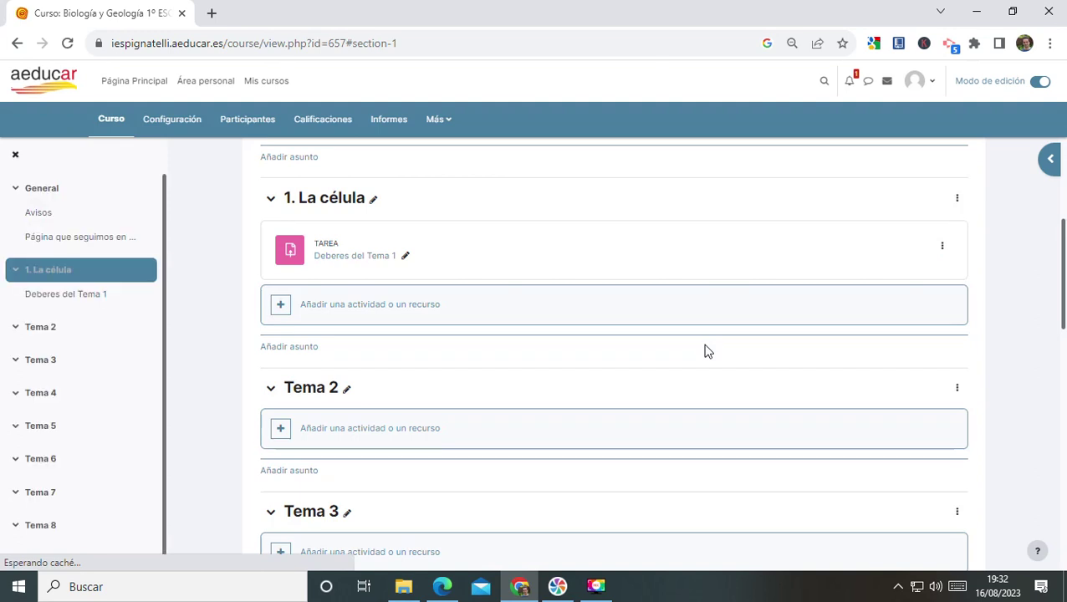
scroll(501, 293, "up", 1)
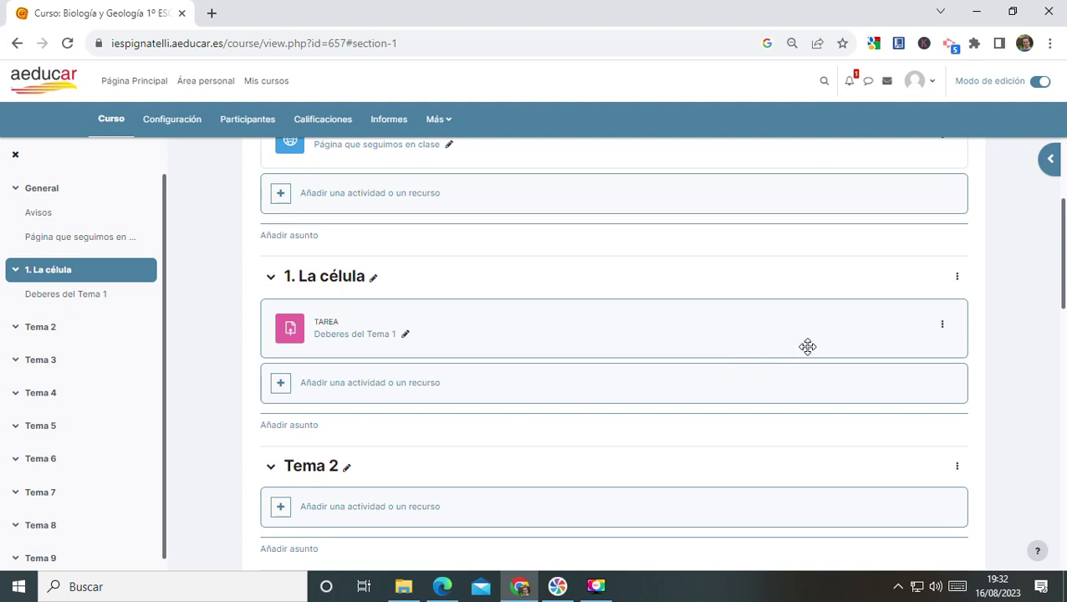
left_click(364, 385)
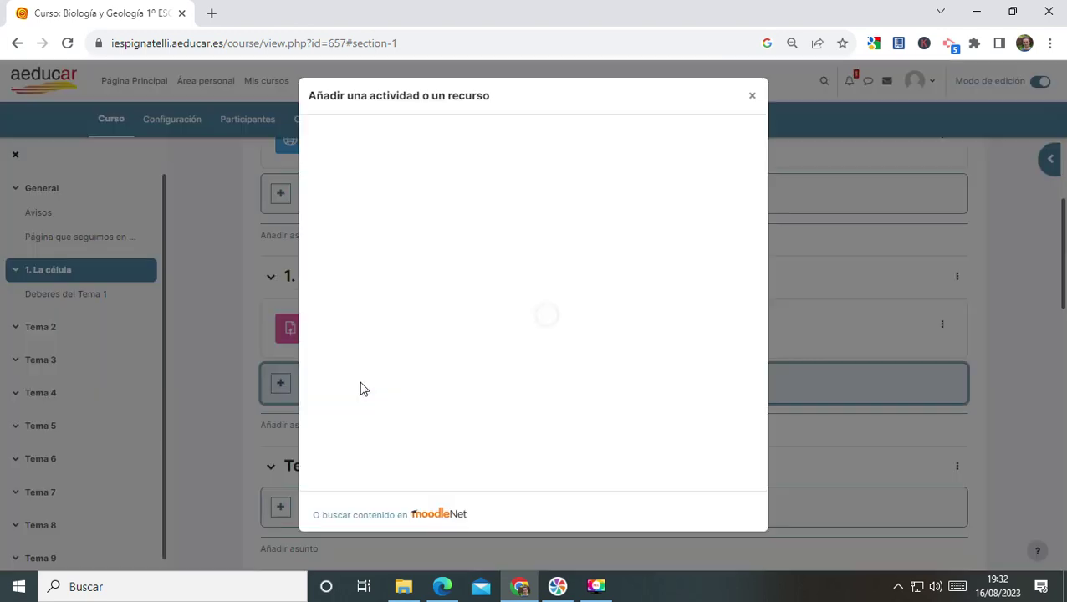
scroll(502, 360, "down", 2)
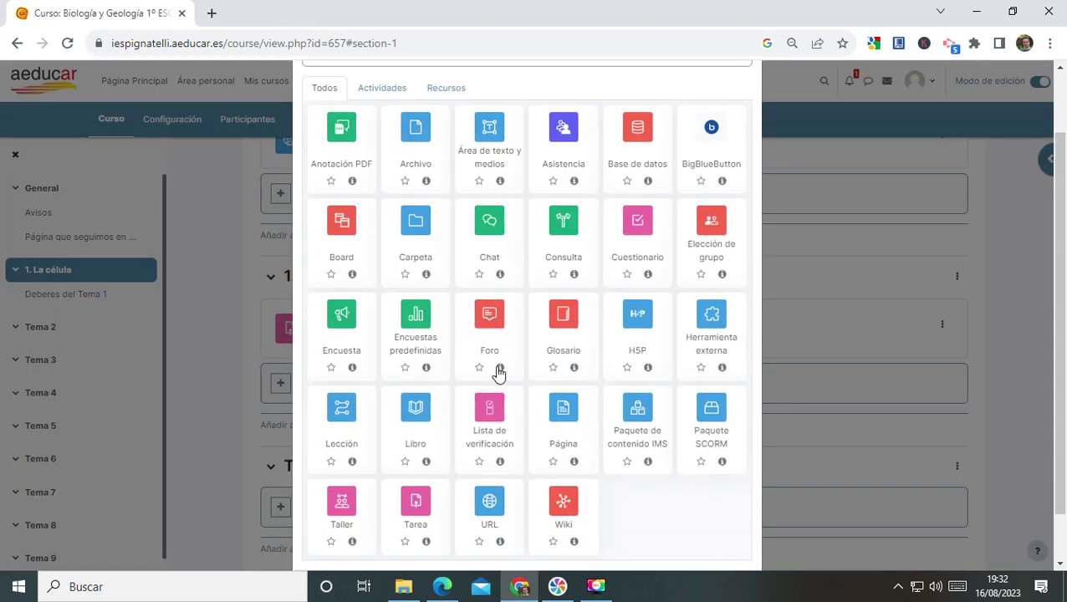
left_click(423, 503)
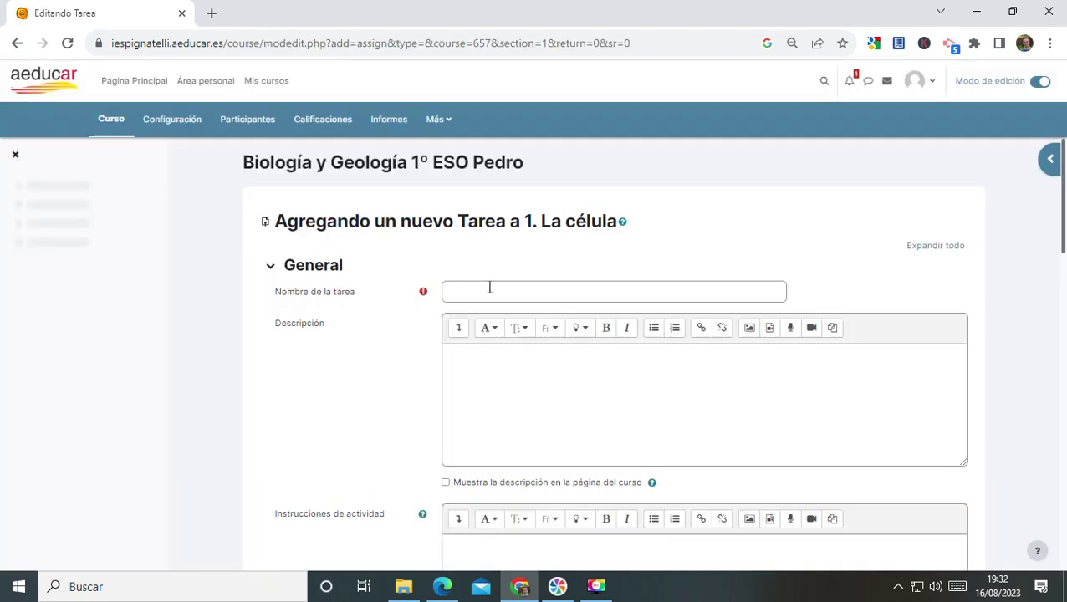
Name the new assignment "Nota del examen del tema"
left_click(490, 285)
type("Not")
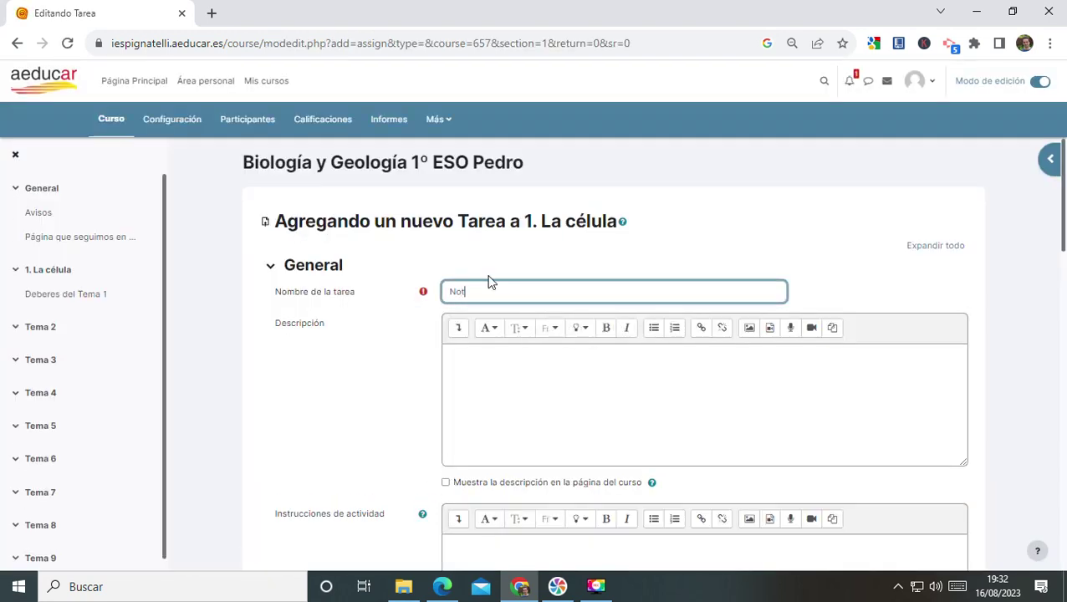
type("a del exmane del")
key("BackSpace")
key("BackSpace")
key("BackSpace")
key("BackSpace")
type("men del tem")
Disable Permitir entregas desde and turn off the Archivos enviados submission type for the exam grade assignment
scroll(591, 386, "down", 5)
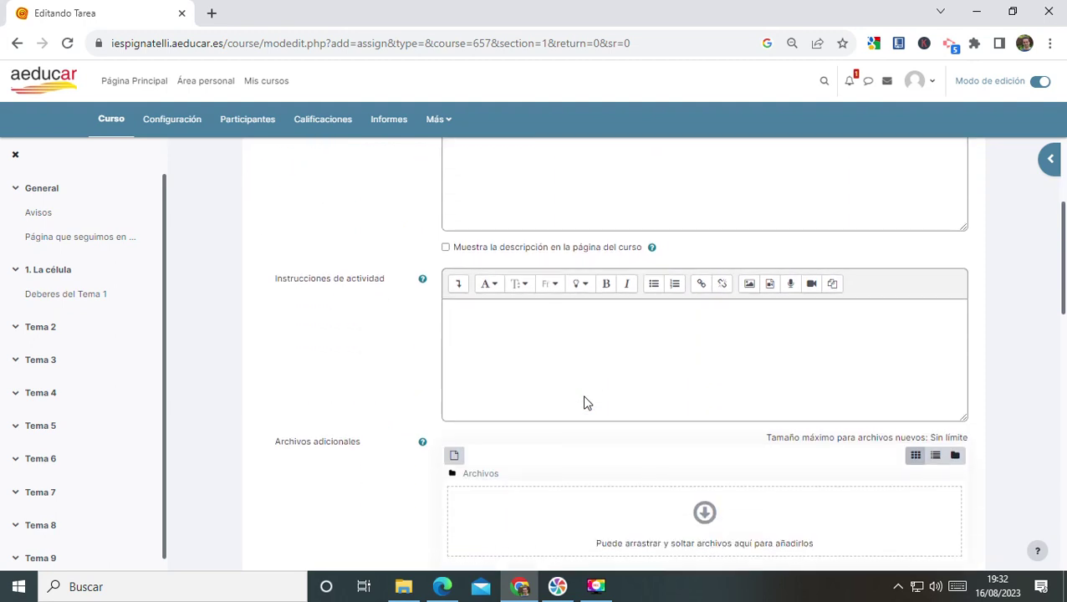
scroll(521, 379, "down", 1)
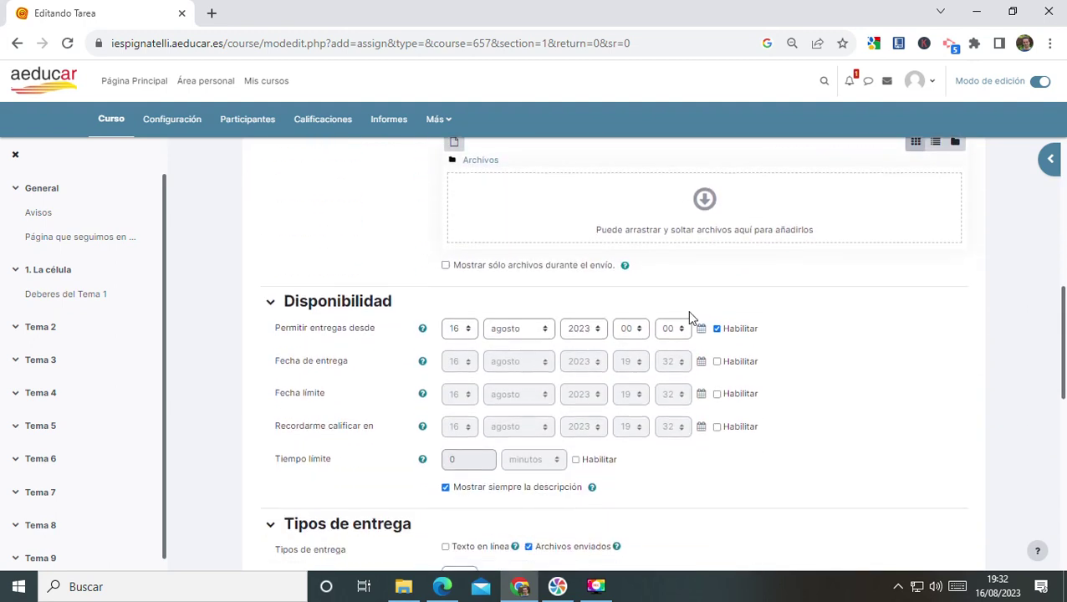
left_click(716, 328)
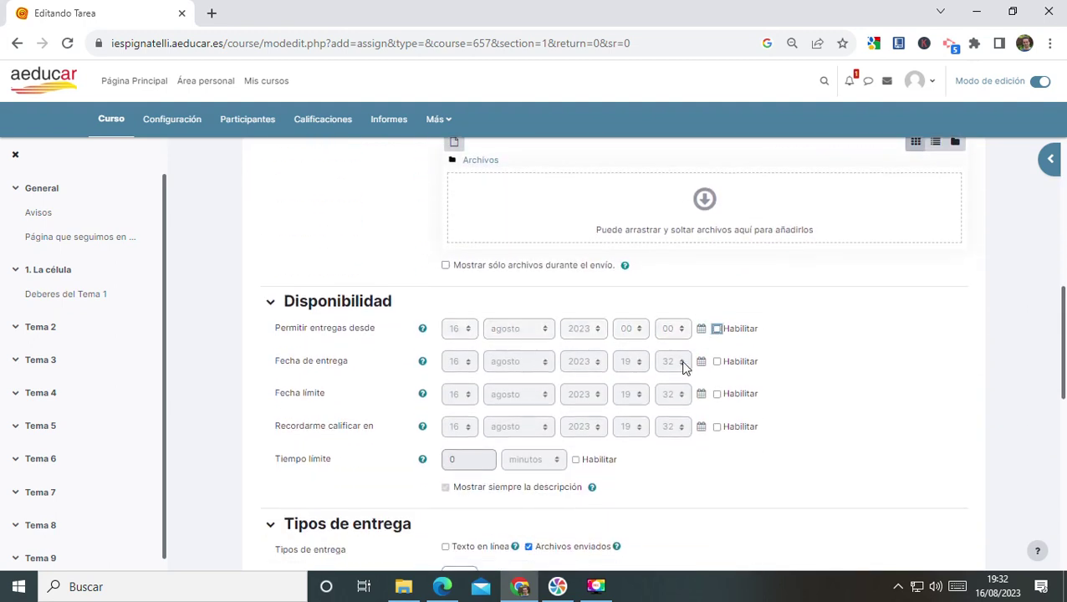
scroll(669, 376, "down", 2)
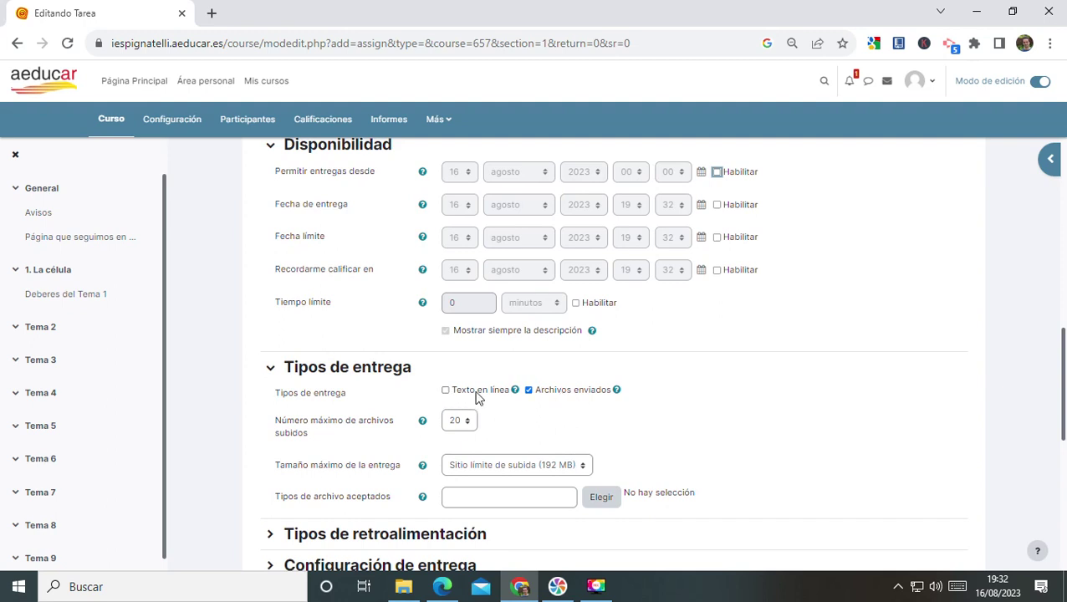
left_click(528, 389)
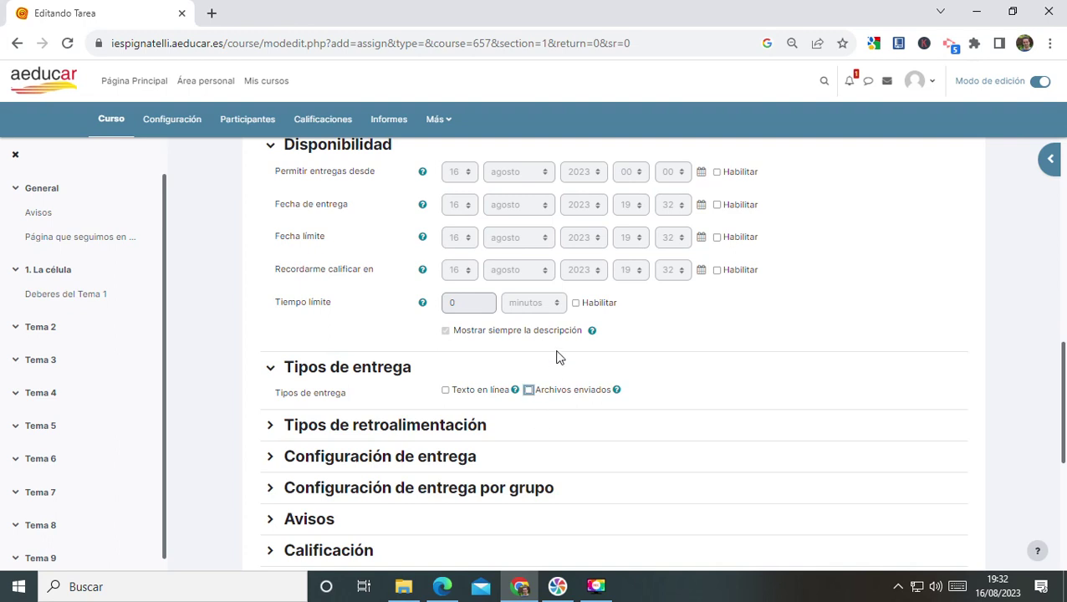
Examine the Calificación settings of the exam grade assignment: the grade type, the maximum grade and the available grading methods
scroll(352, 436, "down", 2)
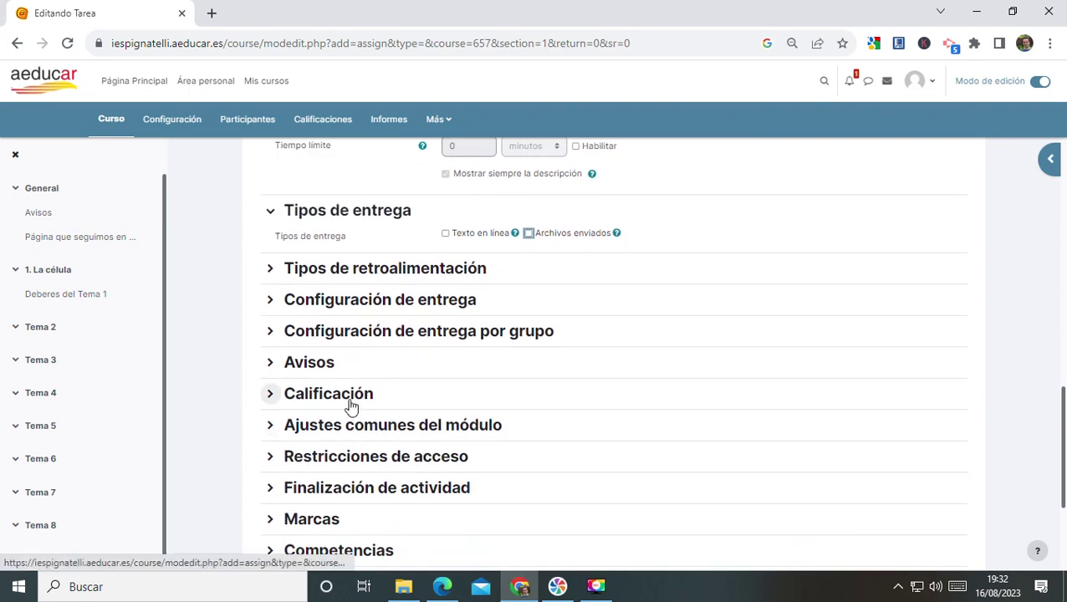
left_click(351, 404)
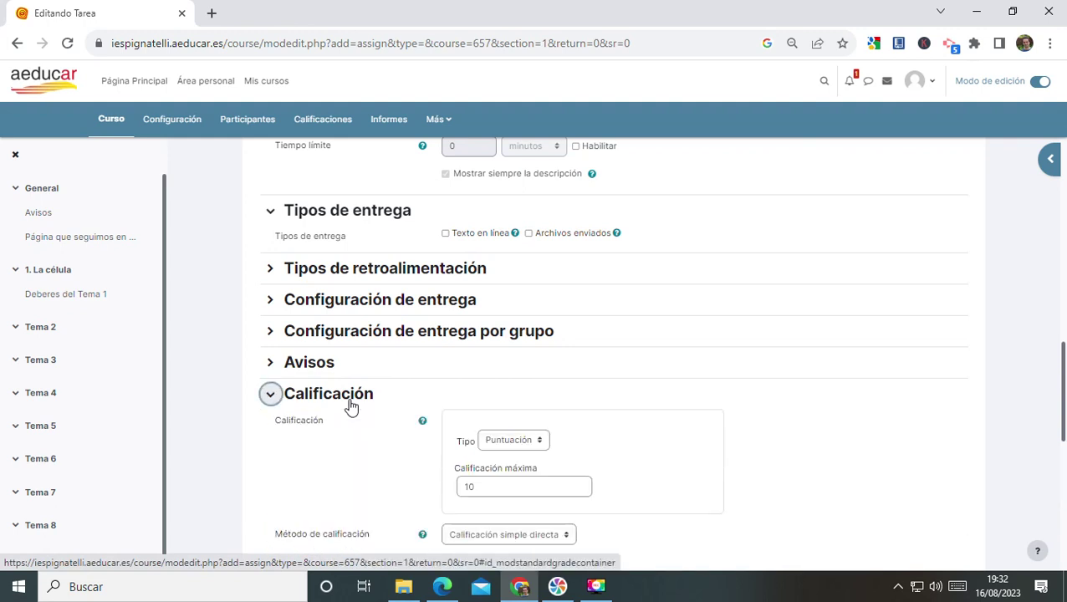
scroll(352, 408, "down", 1)
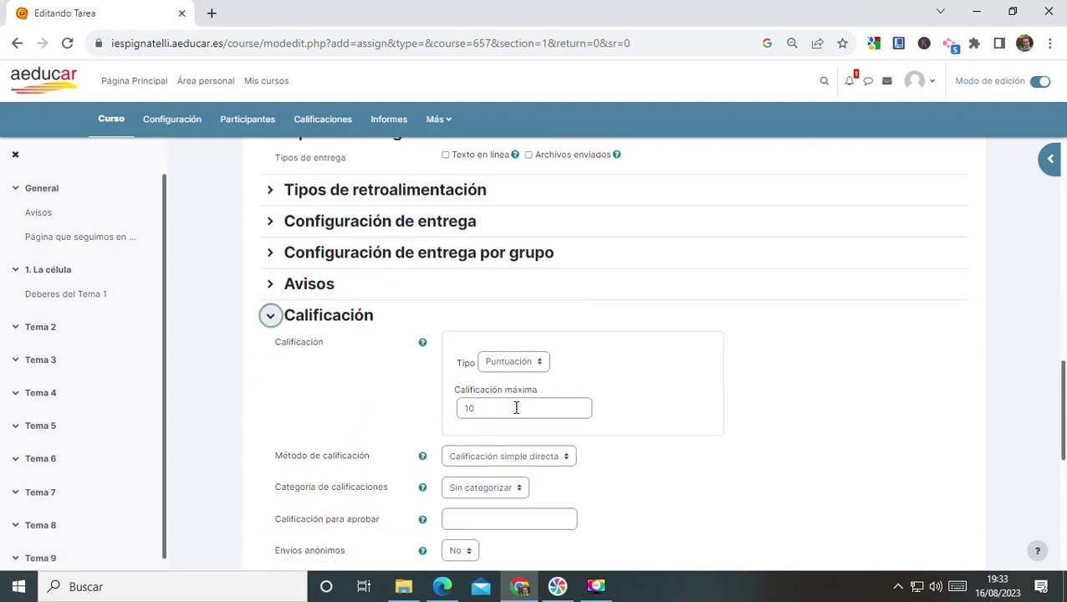
scroll(515, 408, "down", 1)
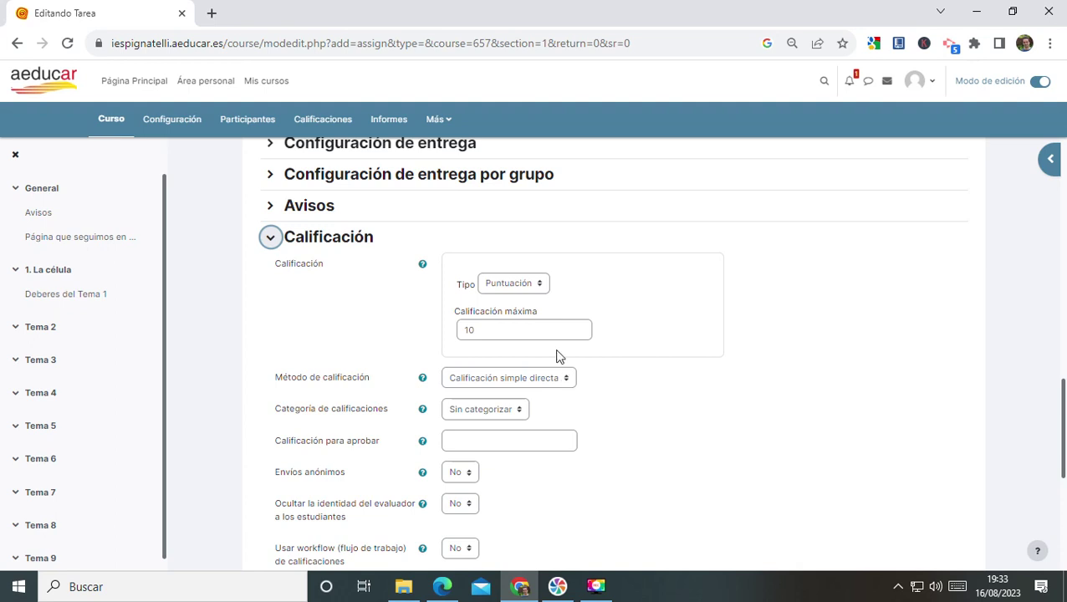
left_click(536, 281)
left_click(536, 282)
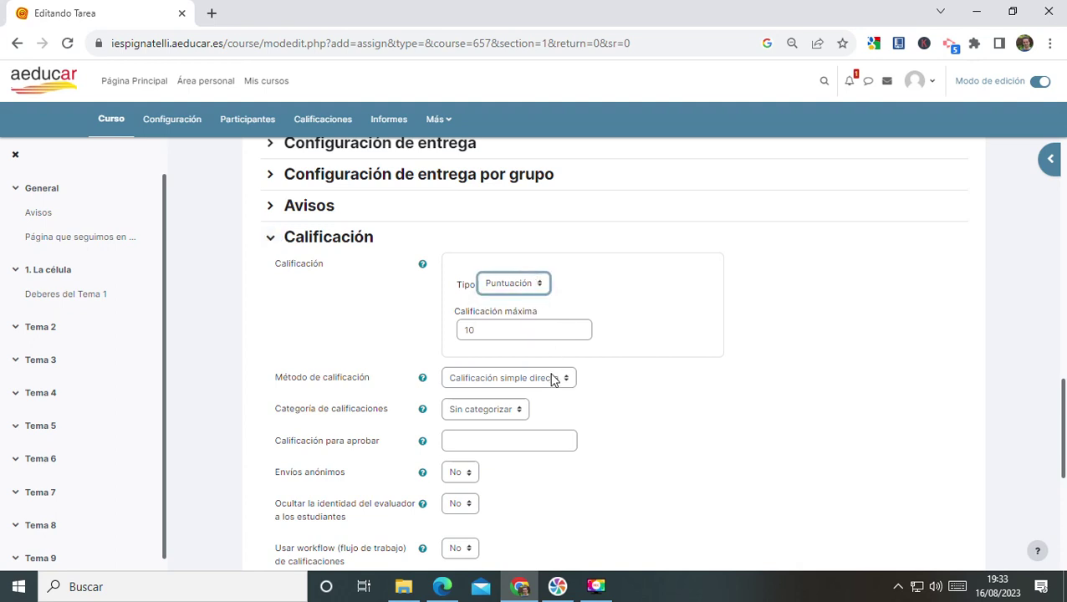
left_click(502, 329)
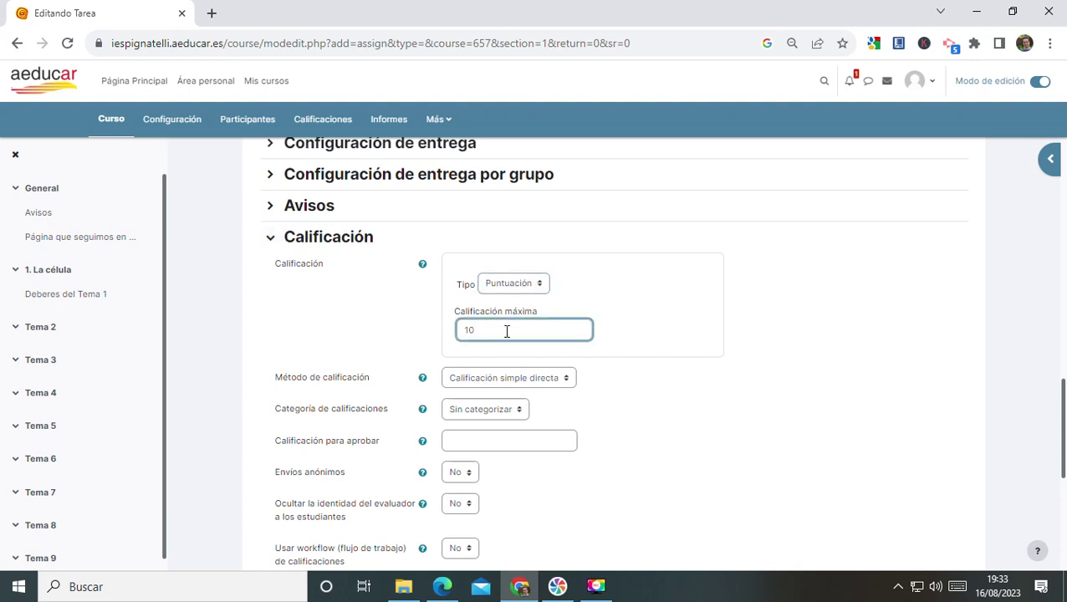
left_click(569, 382)
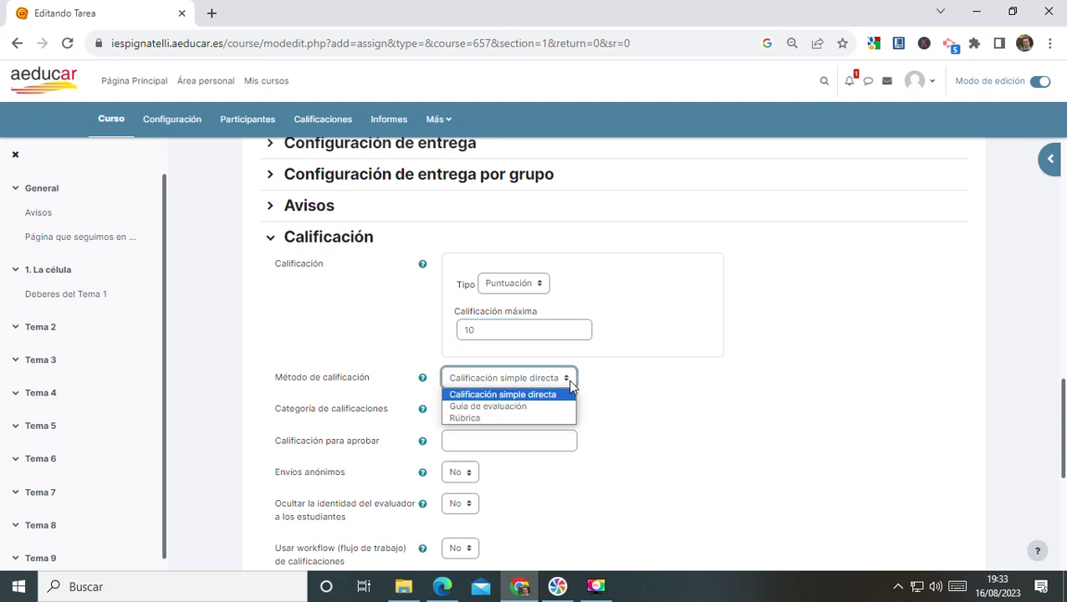
left_click(569, 383)
left_click(570, 381)
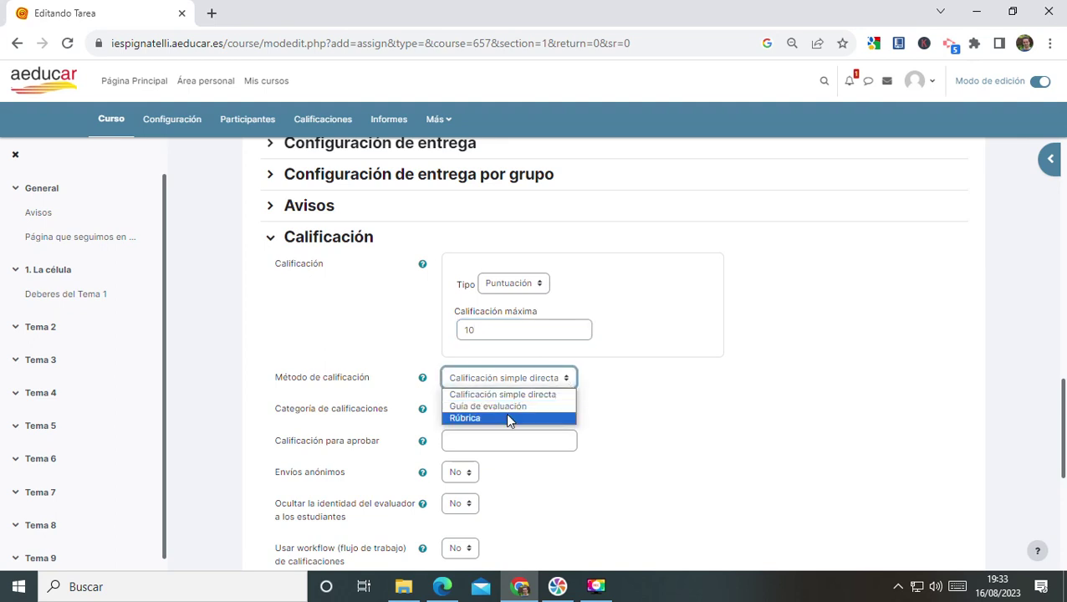
left_click(627, 402)
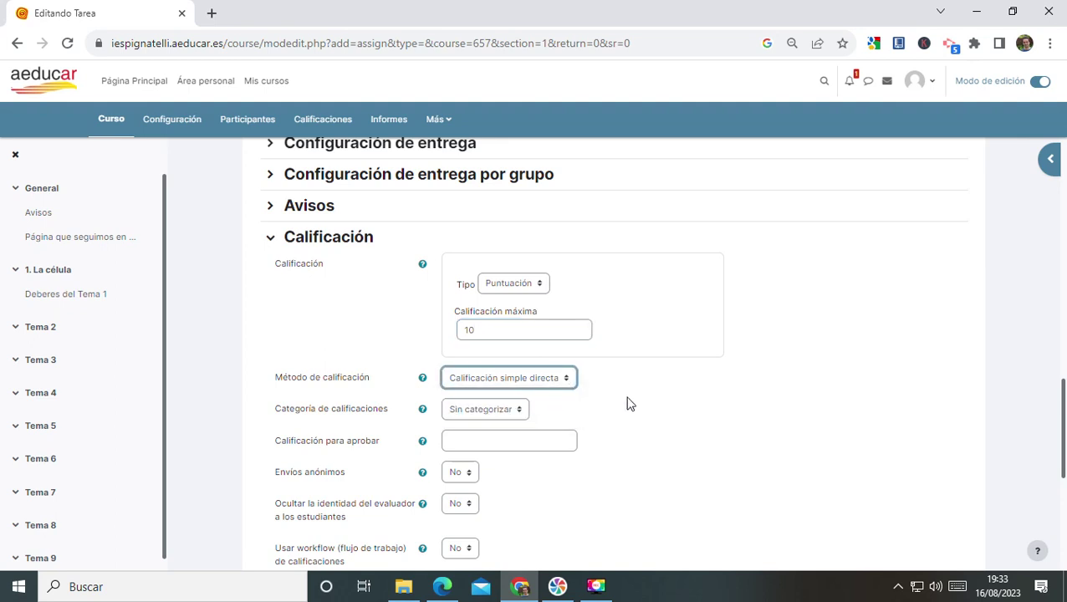
Save the exam grade assignment, returning to the course, and turn off editing mode to view the "1. La célula" section
scroll(636, 409, "down", 2)
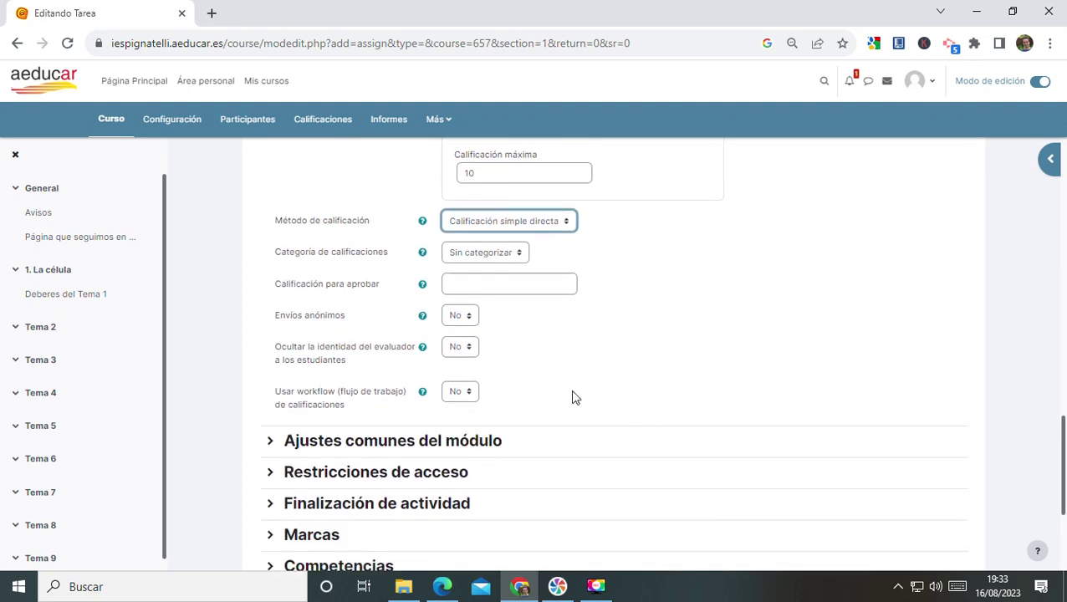
scroll(572, 398, "down", 2)
left_click(544, 470)
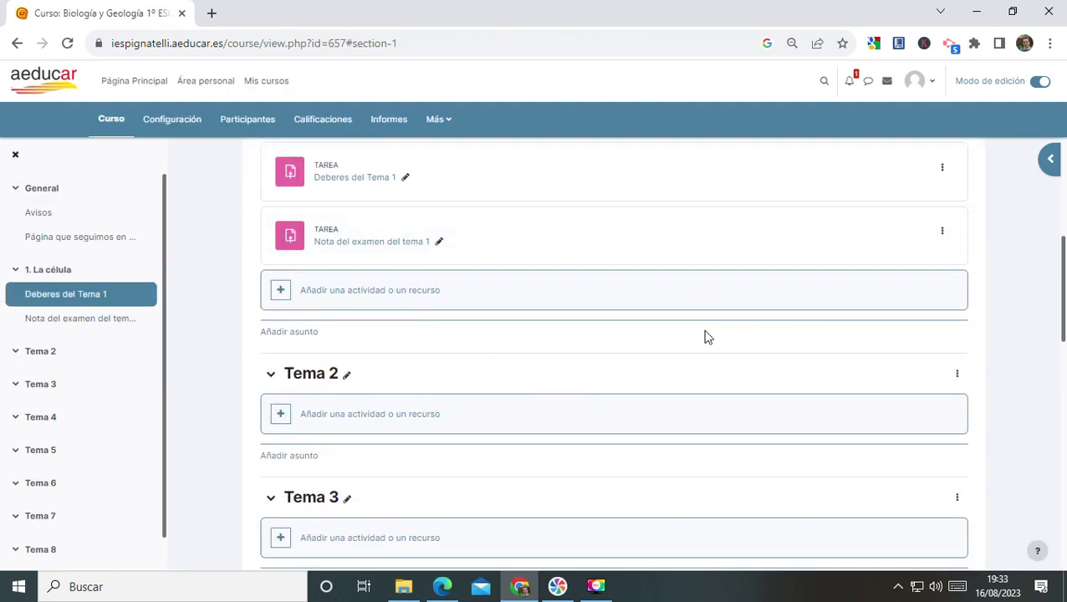
left_click(1040, 81)
scroll(319, 313, "down", 2)
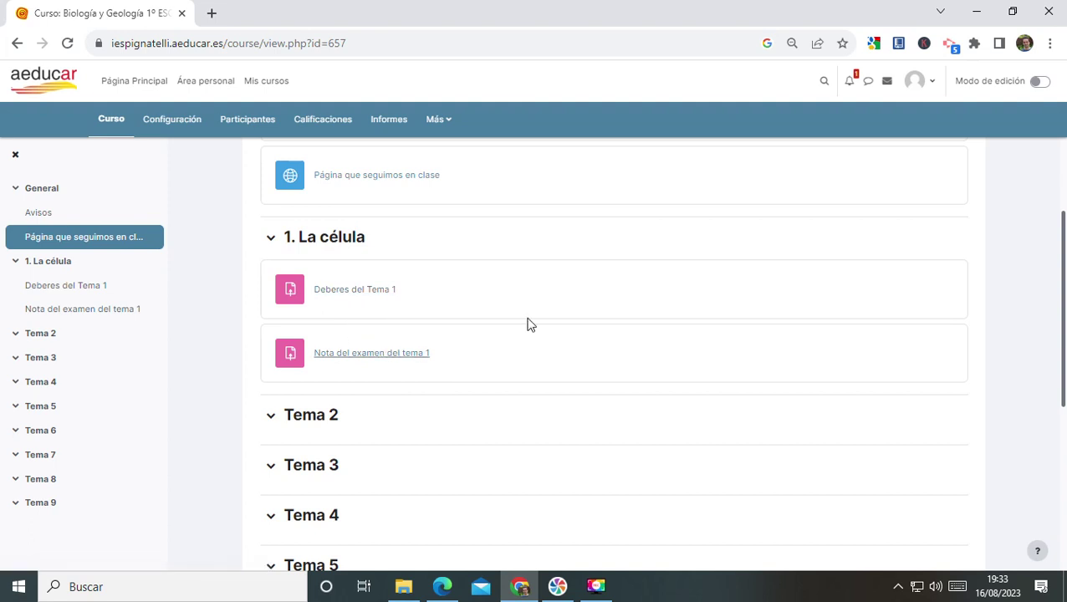
Turn editing mode back on and add a Página named "La célula" to the General section
left_click(1045, 82)
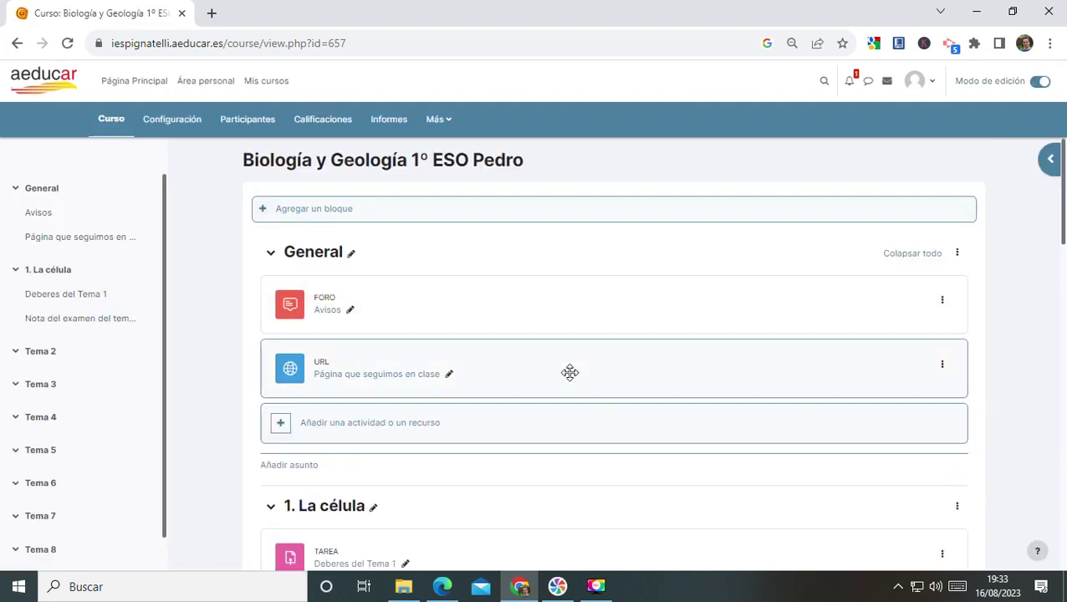
left_click(311, 433)
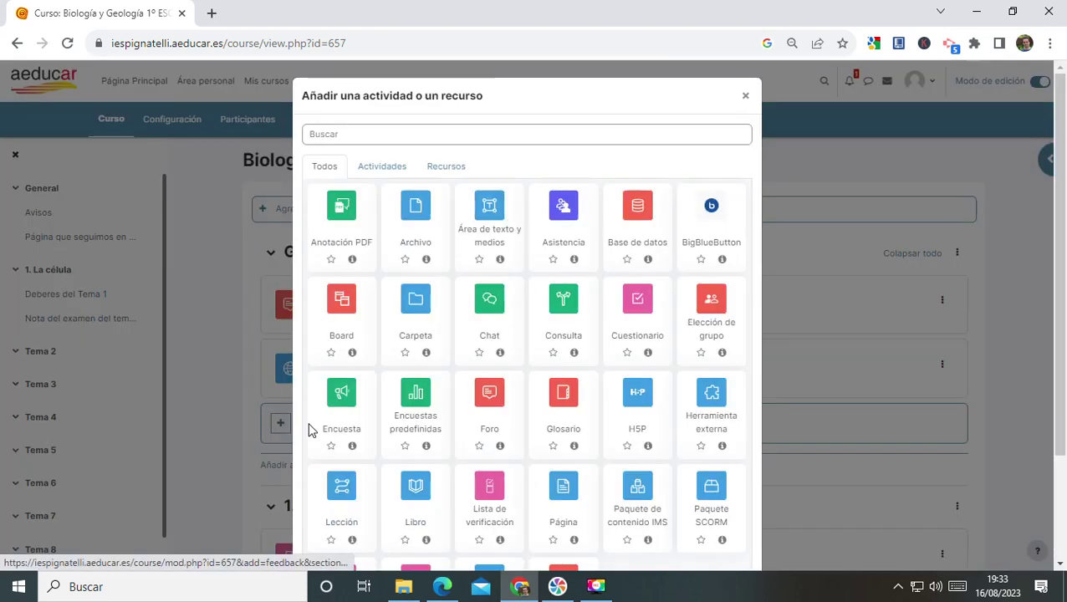
scroll(477, 368, "down", 1)
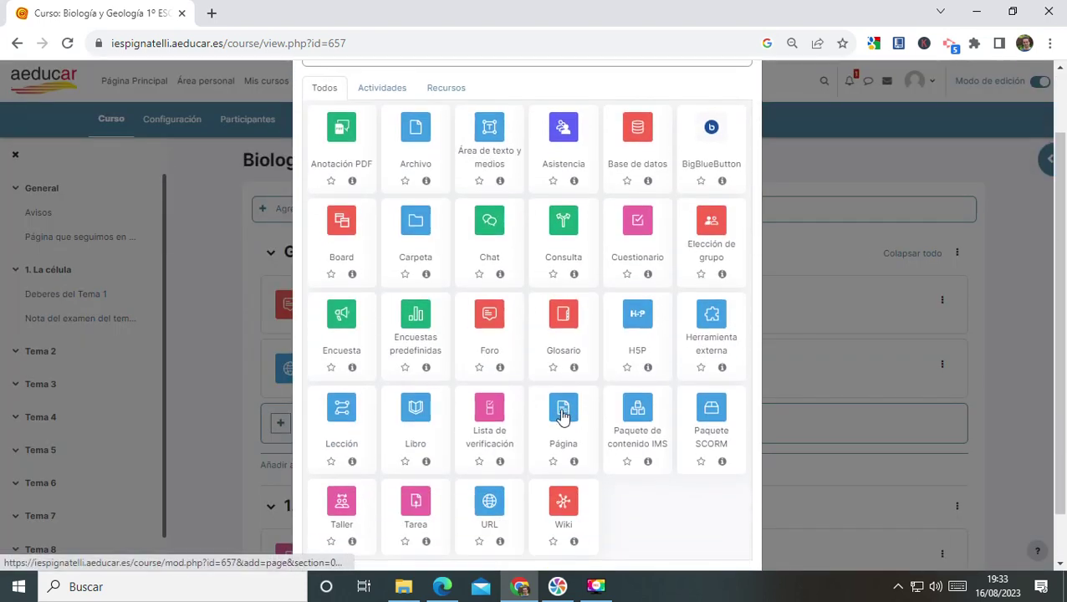
left_click(562, 415)
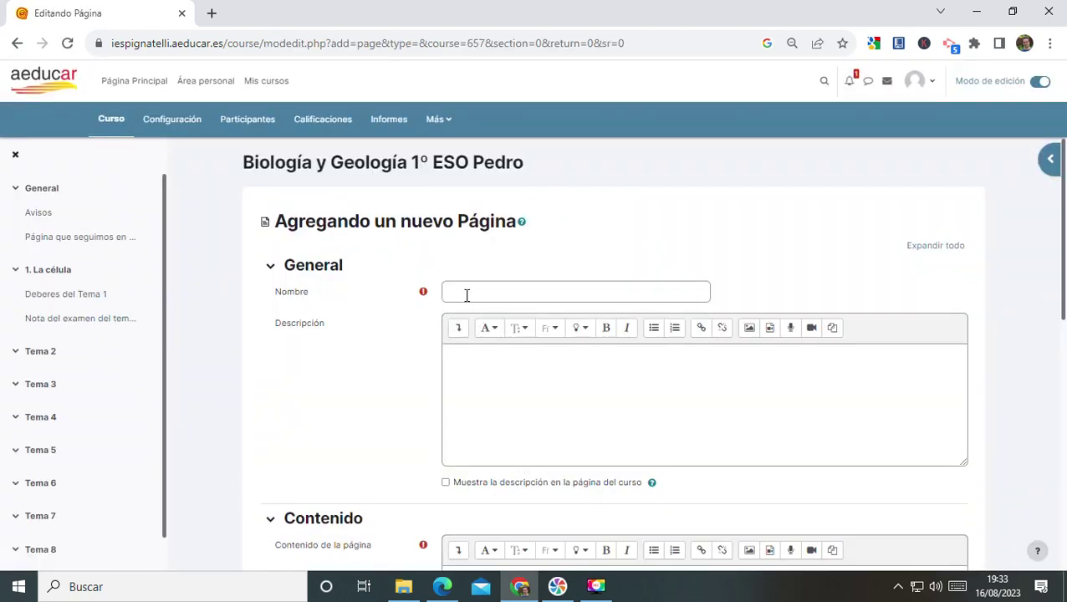
left_click(467, 295)
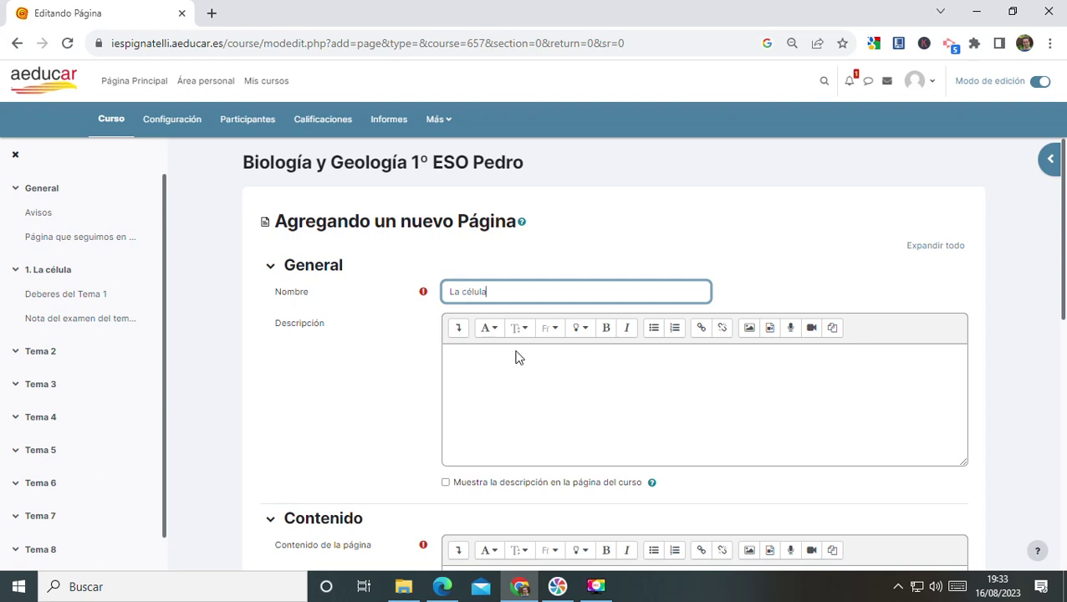
Fill the page content with the placeholder lines "dfafas", "g", "sg", "aga", "ag" and "ga", and save it, returning to the course
scroll(512, 376, "down", 2)
scroll(481, 310, "down", 2)
left_click(476, 285)
type("dfafas")
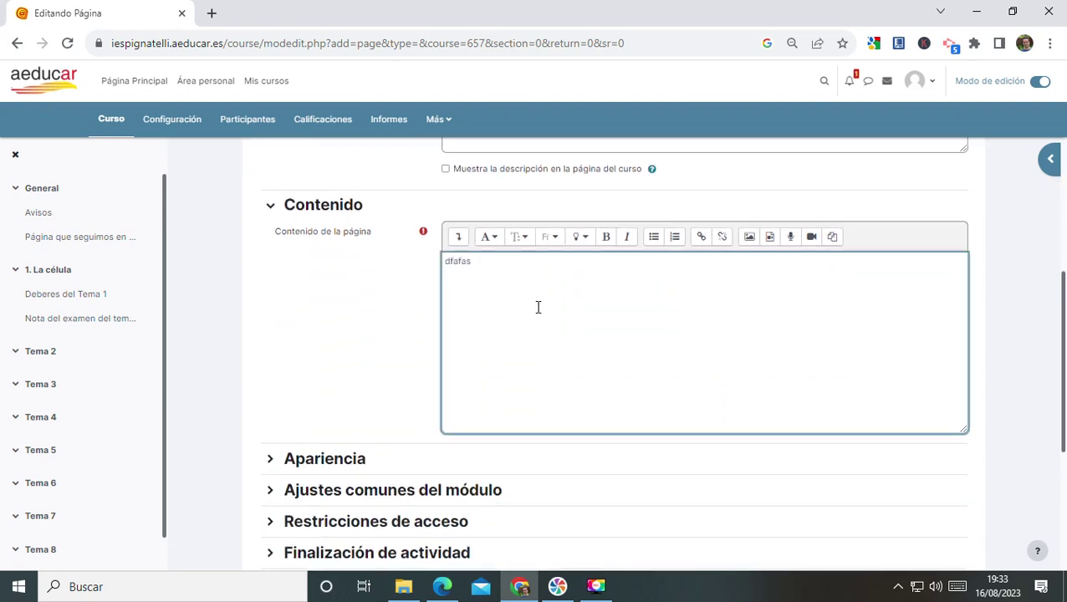
type(" g sg")
key("Return")
type("aga")
key("Return")
type("ag")
key("Return")
type("ga")
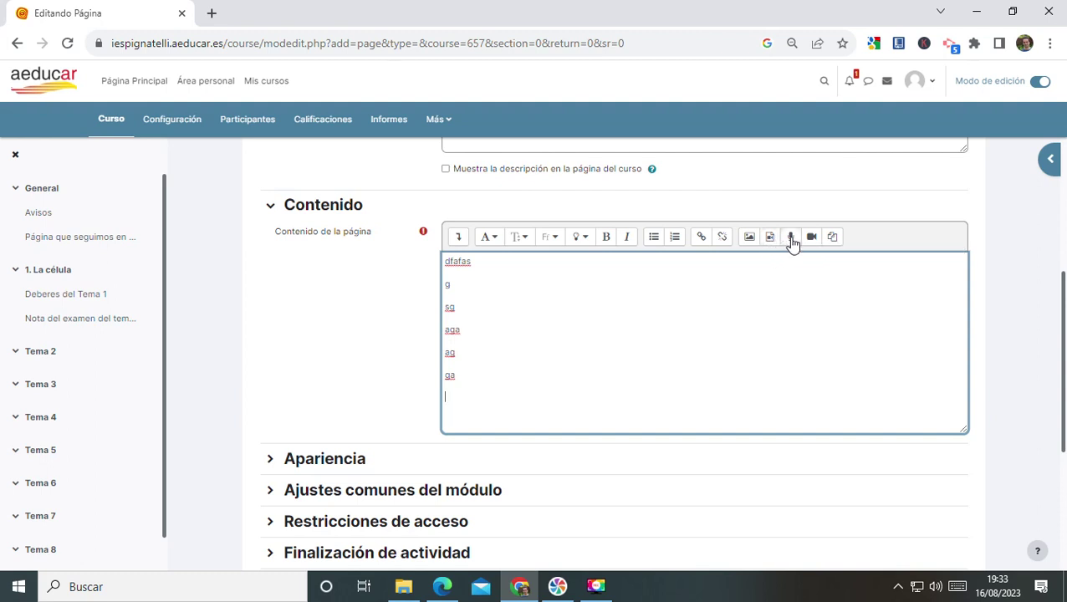
scroll(467, 424, "down", 3)
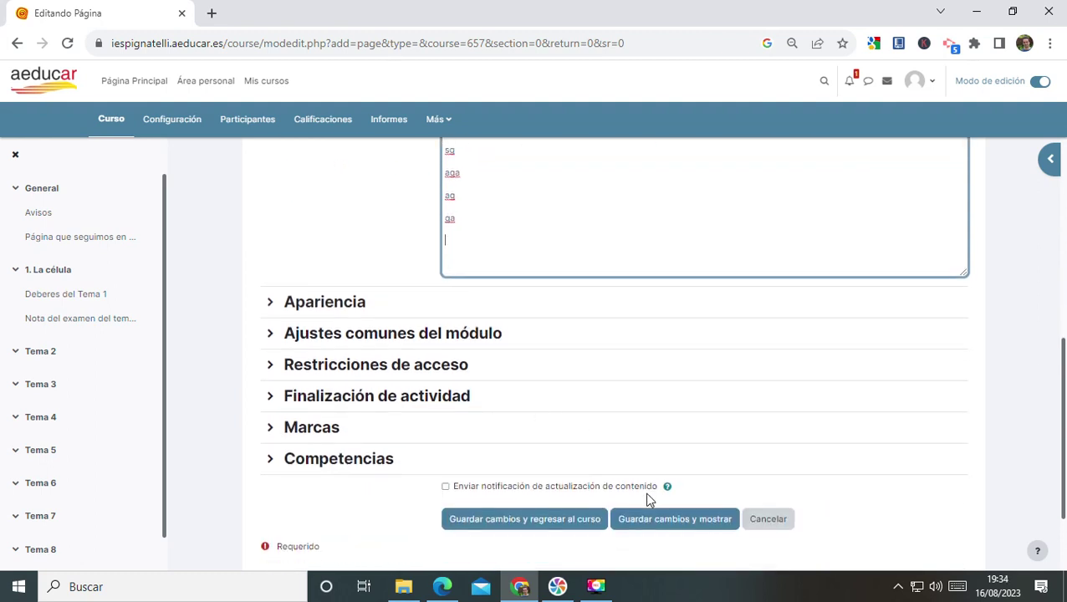
left_click(562, 524)
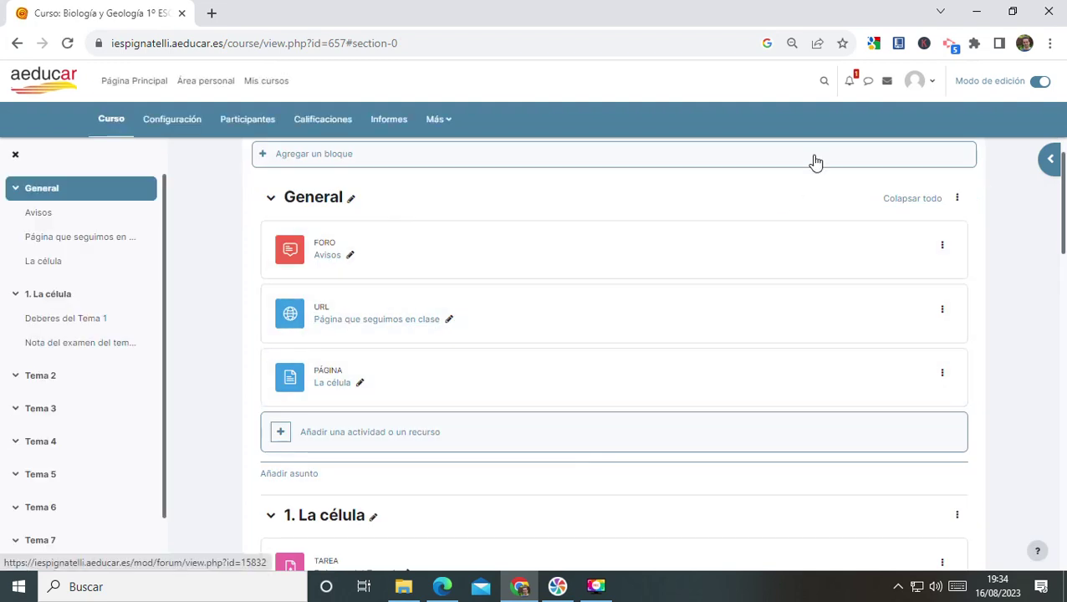
Turn off editing mode and examine the course's resources and assignments from General through the Tema sections
left_click(1037, 81)
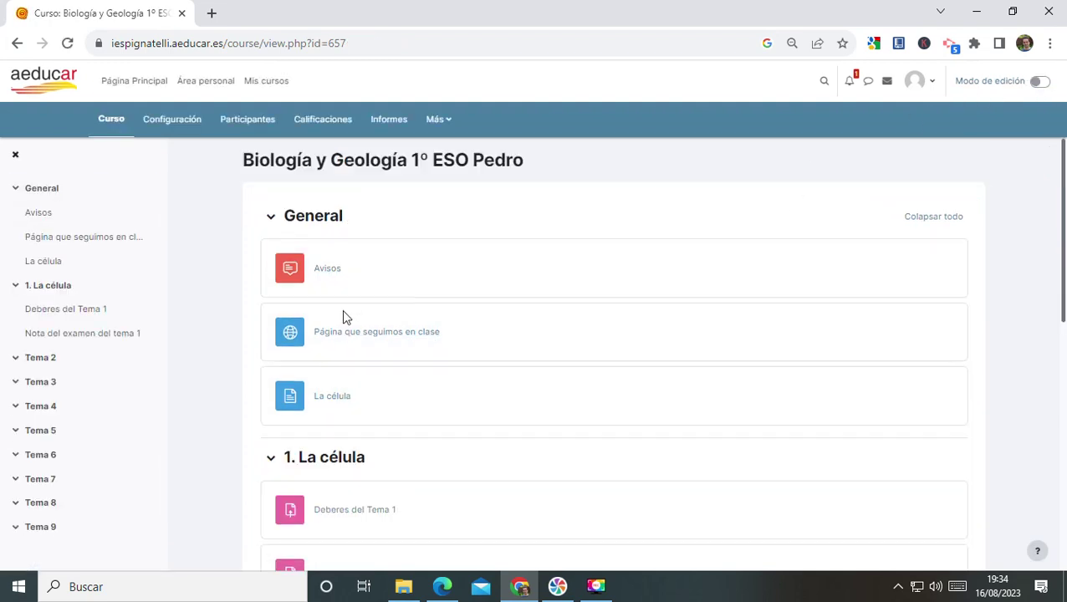
scroll(352, 352, "down", 2)
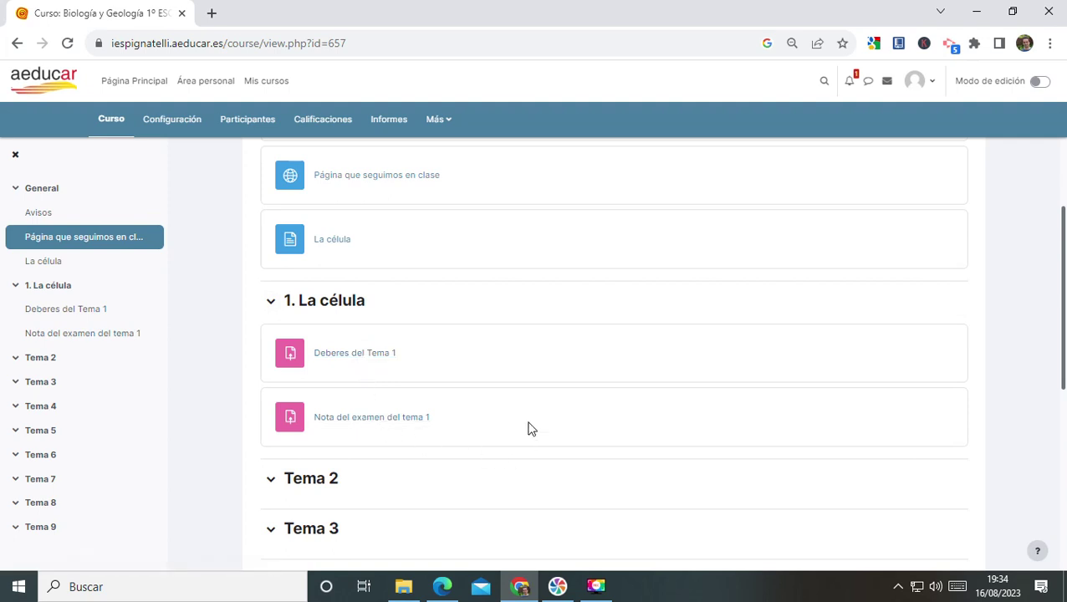
scroll(662, 352, "down", 4)
scroll(628, 371, "up", 3)
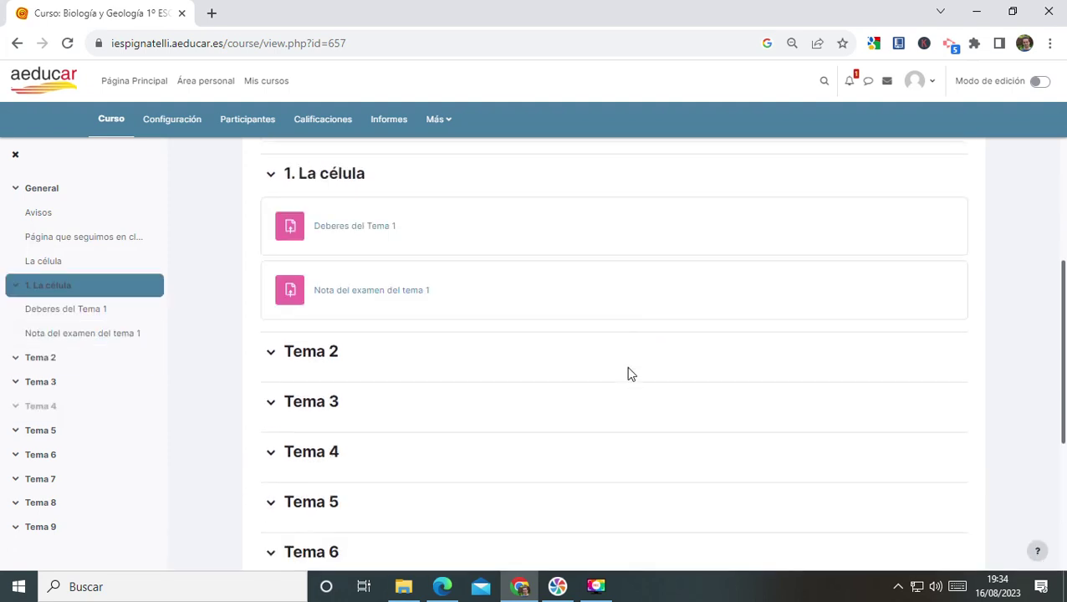
scroll(630, 373, "up", 1)
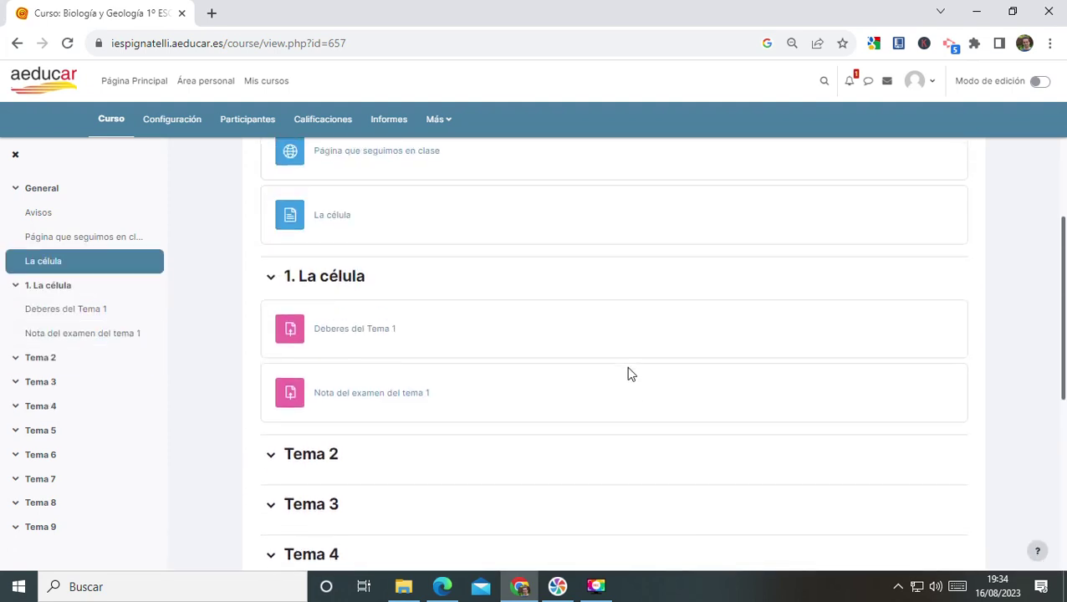
scroll(631, 374, "down", 2)
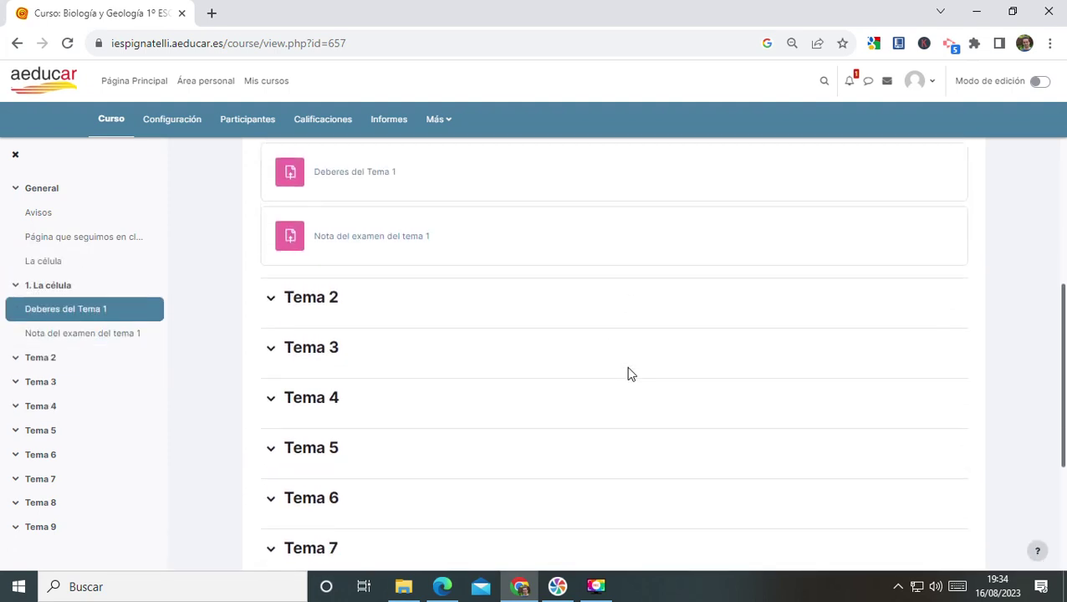
scroll(630, 374, "up", 2)
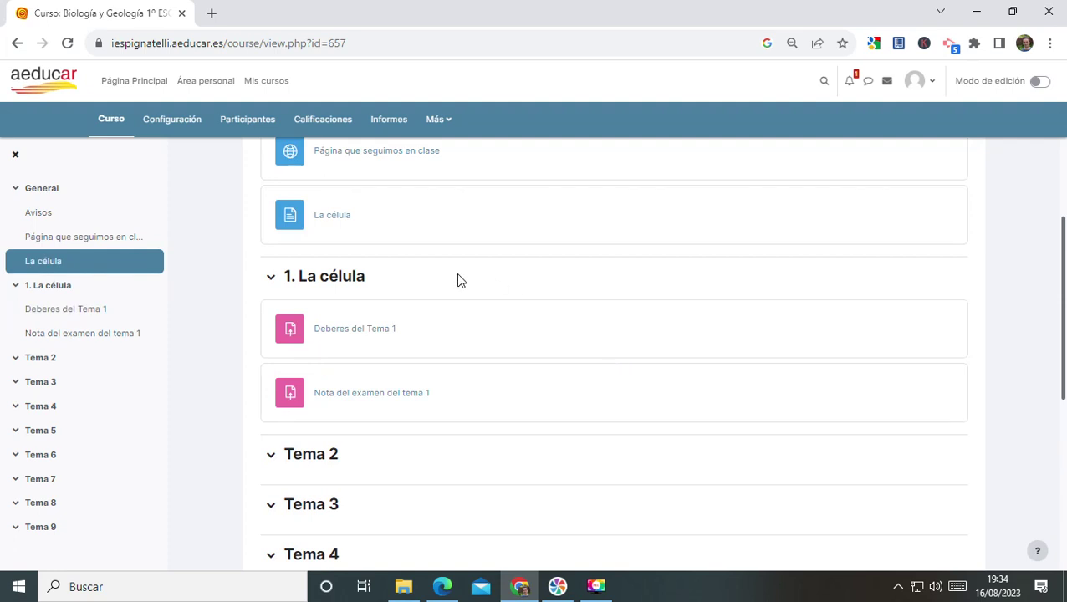
scroll(457, 281, "down", 1)
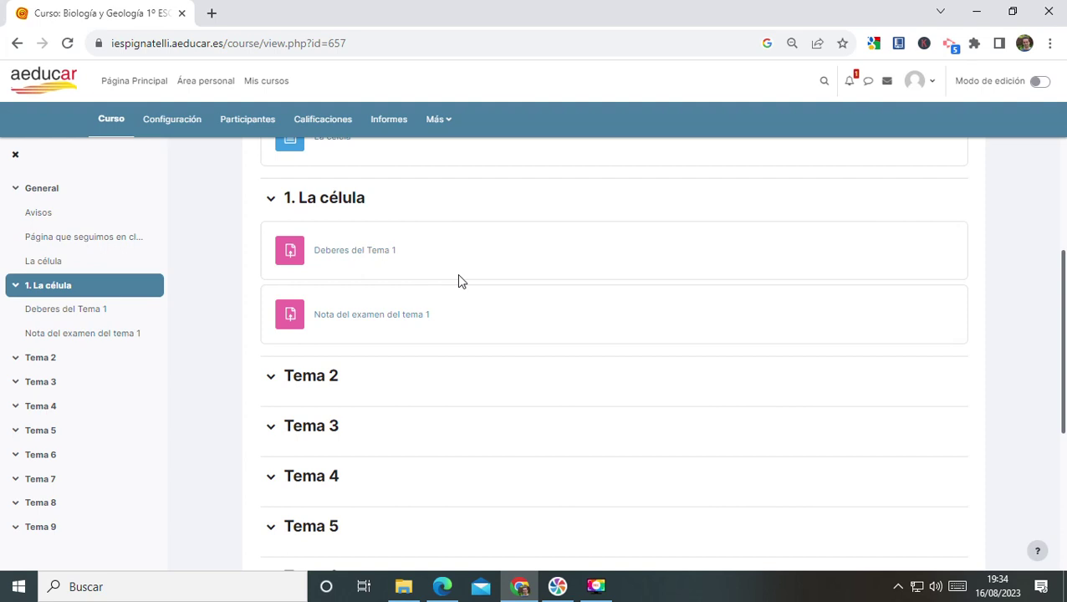
Turn editing mode back on and open the list of activities and resources to add to the General section
left_click(1039, 81)
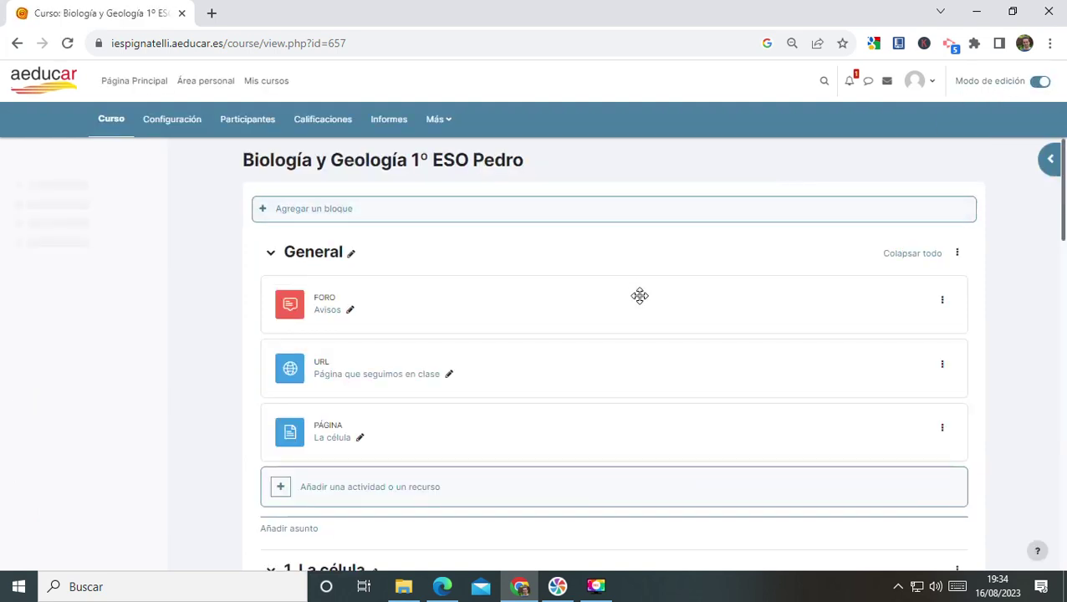
scroll(305, 430, "down", 1)
left_click(311, 419)
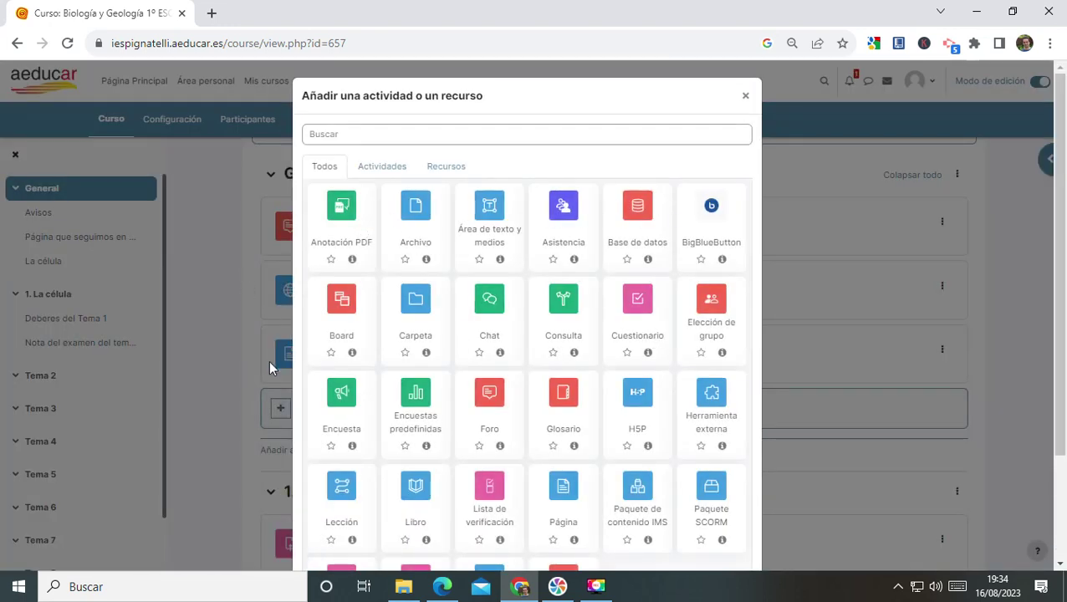
scroll(432, 380, "down", 2)
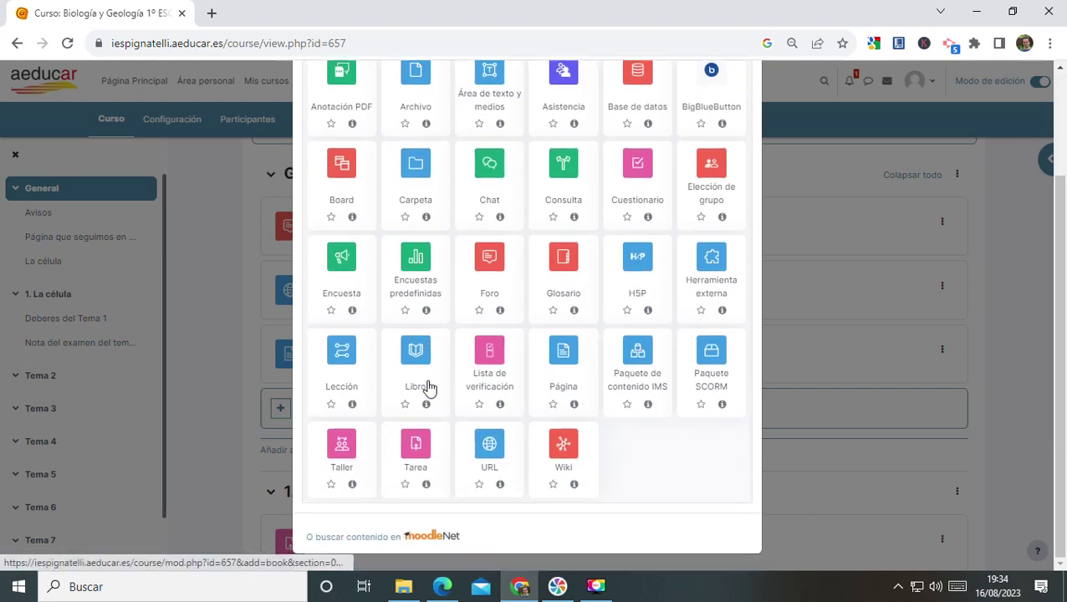